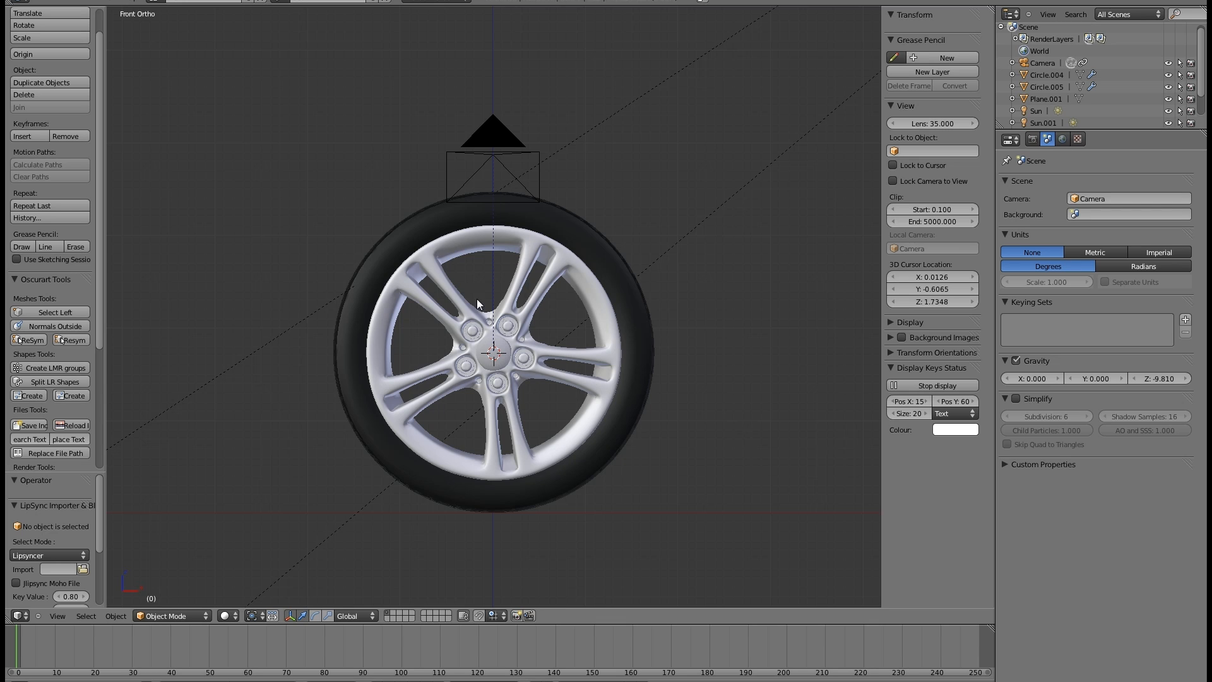
Step: Select the tyre, rim and centre cap and try rotating them together
right_click(350, 369)
right_click(474, 374, "shift")
right_click(504, 341, "shift")
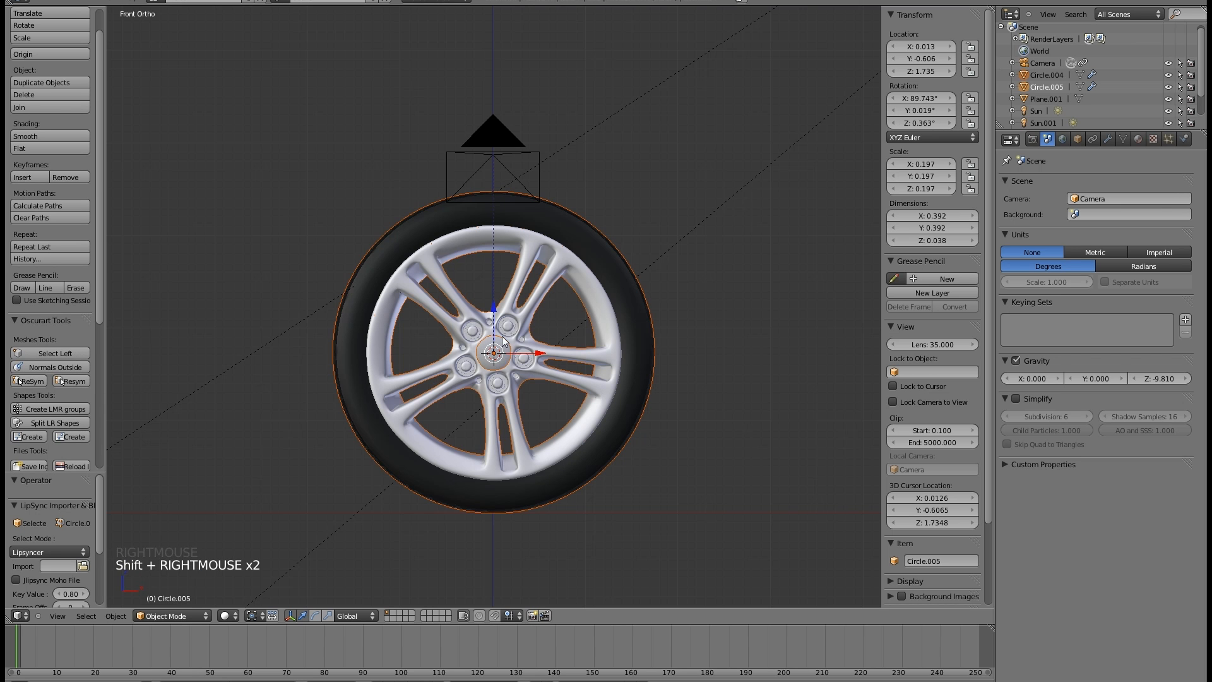
key("r")
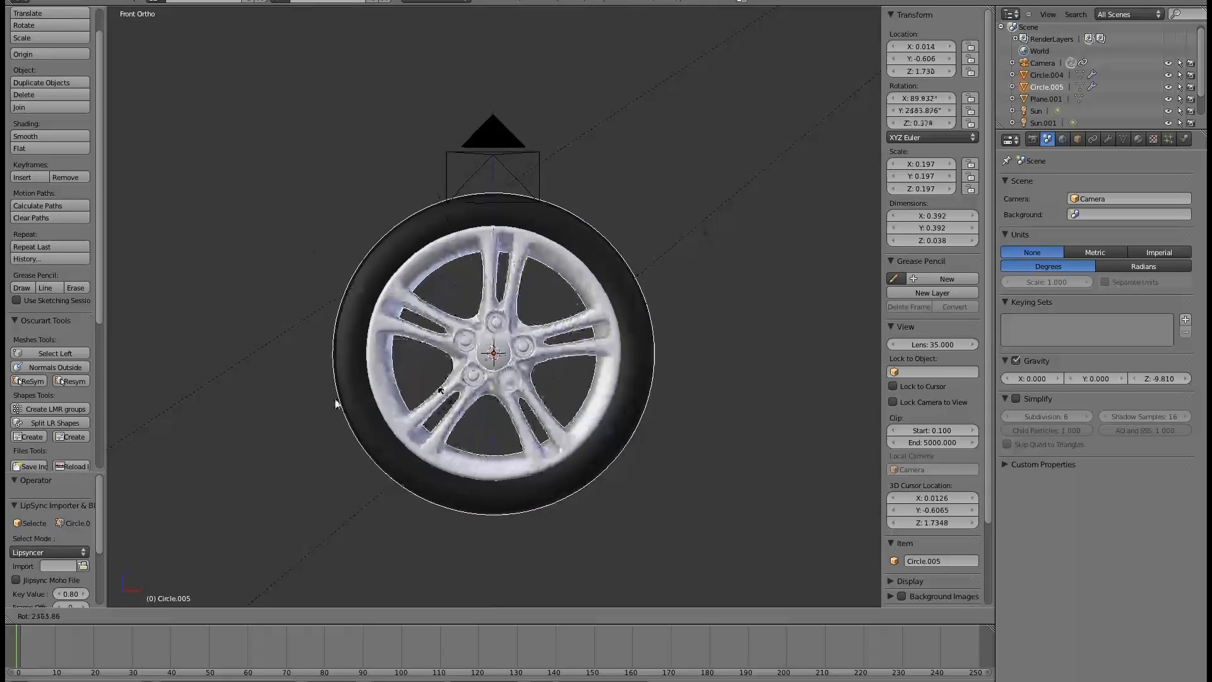
right_click(504, 430)
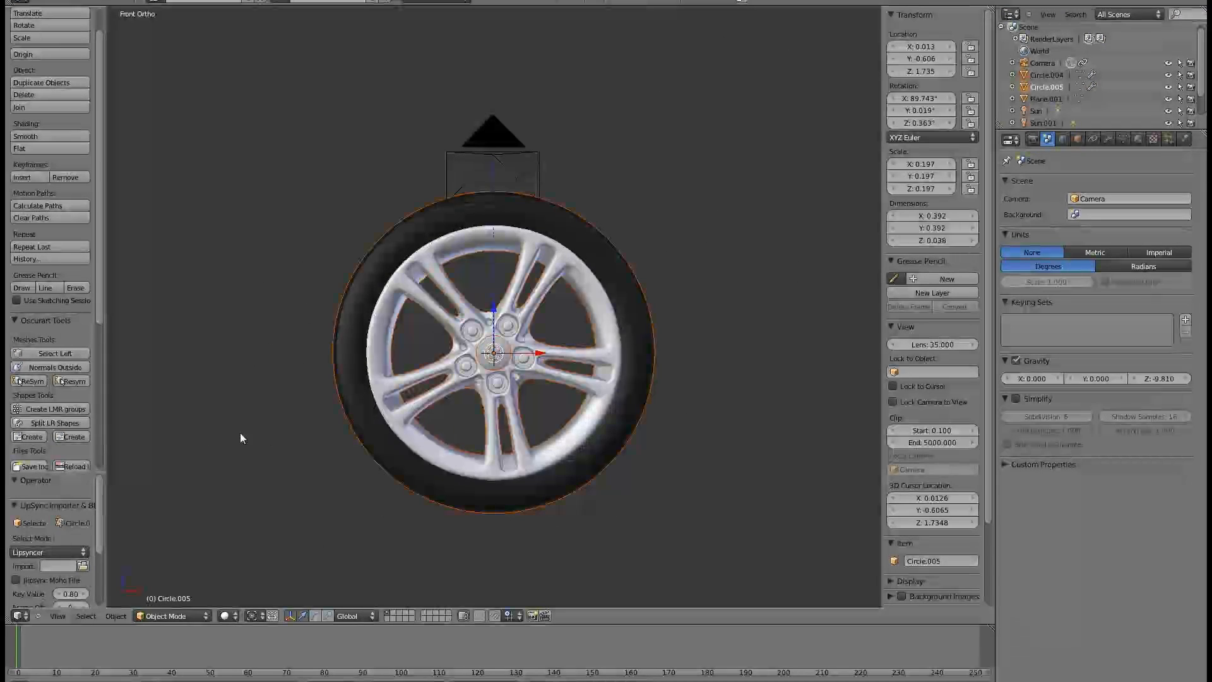
Step: Examine the wheel's rim, hub and centre cap from the front and from an angle
middle_click_drag(712, 190, 515, 303)
scroll(420, 389, "up", 2)
scroll(422, 381, "up", 2)
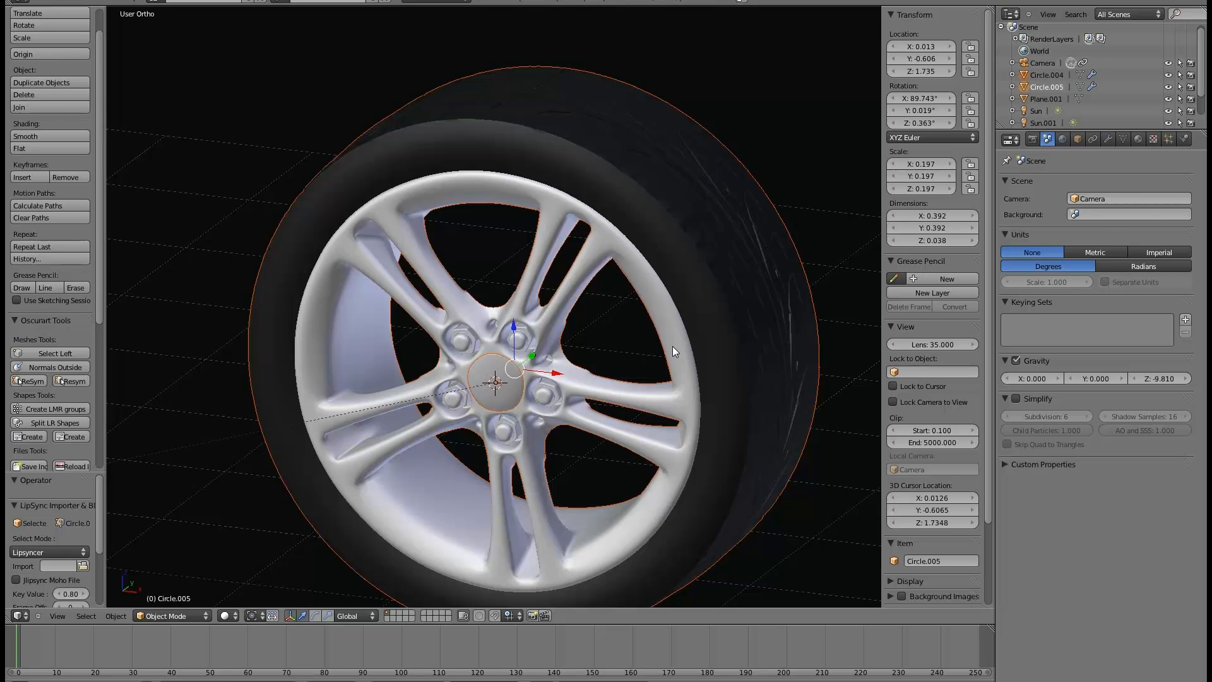
scroll(673, 347, "down", 2)
middle_click_drag(642, 385, 478, 384)
key("KP_1")
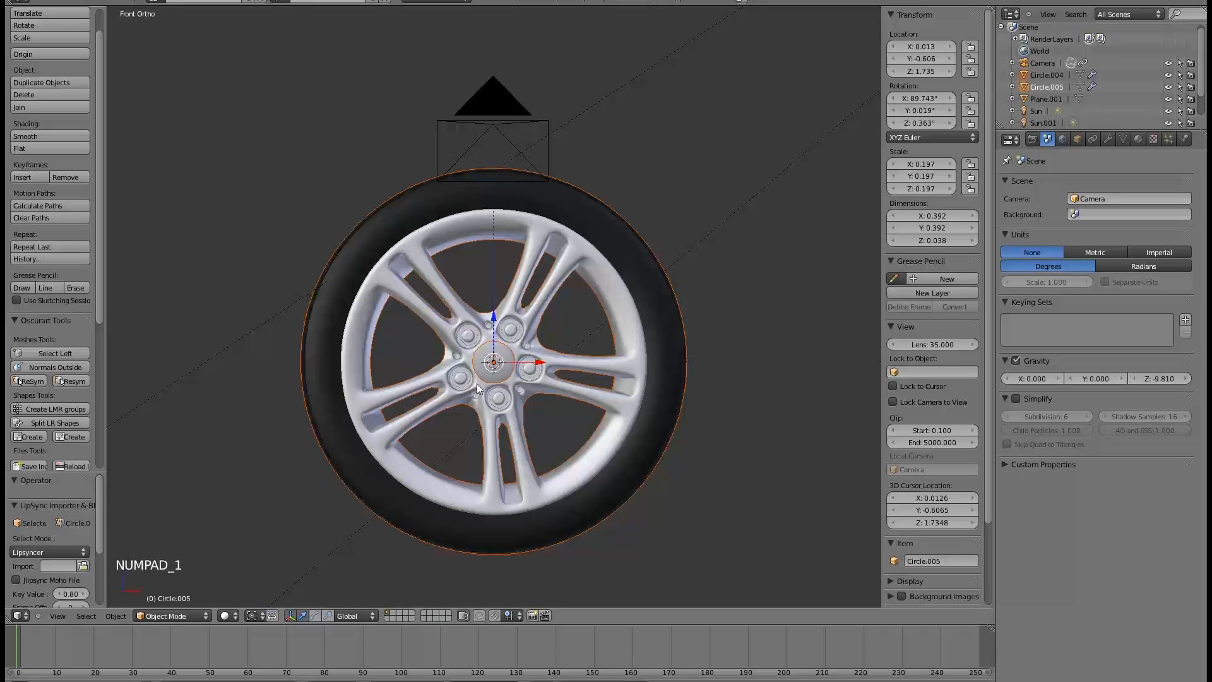
scroll(508, 371, "up", 3)
scroll(507, 368, "up", 3)
scroll(507, 368, "down", 3)
middle_click(543, 327)
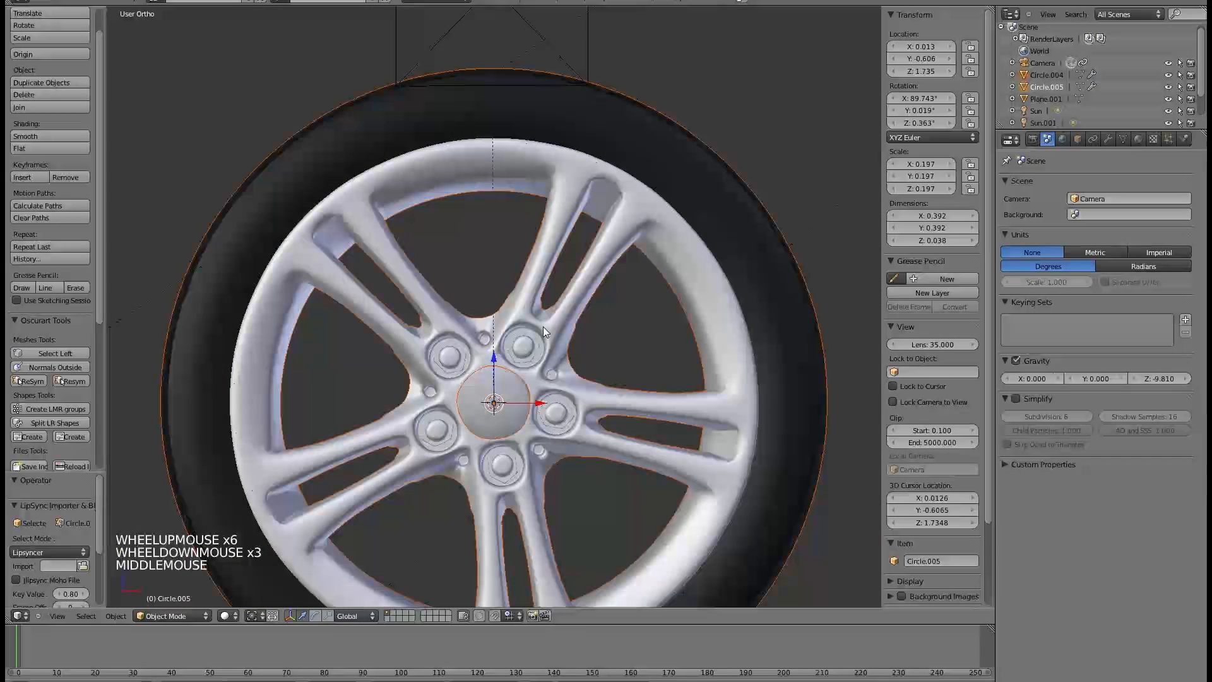
middle_click_drag(543, 326, 464, 298)
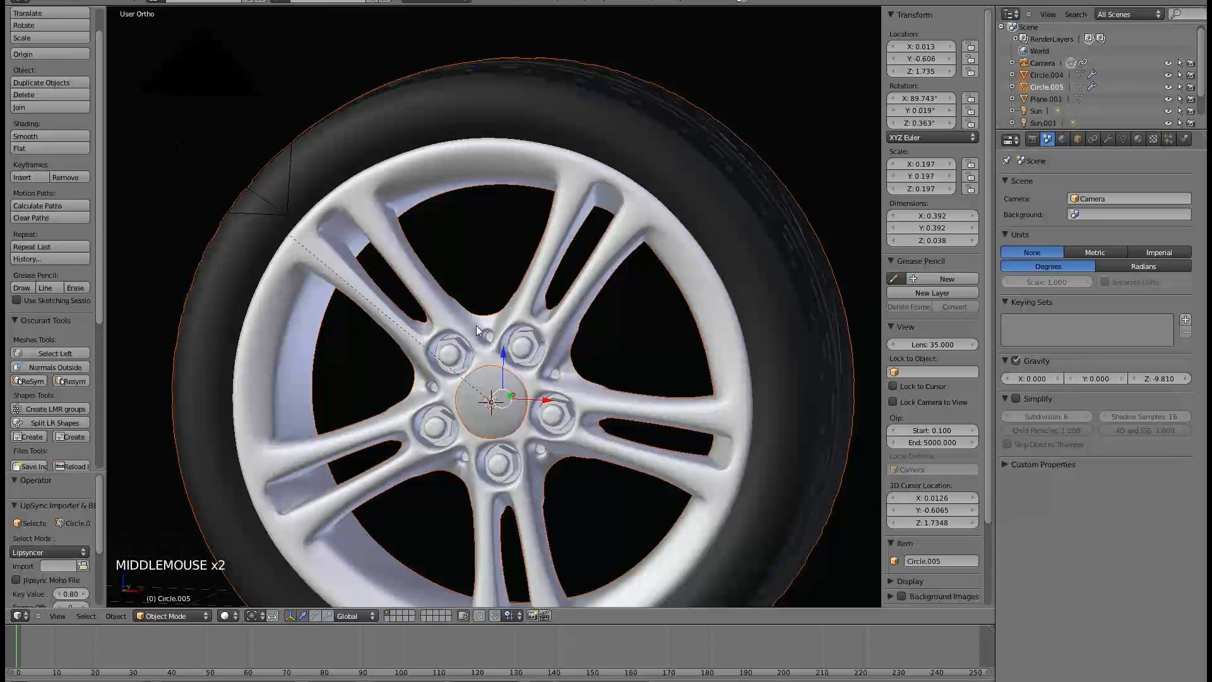
Step: Snap the 3D cursor to the selected wheel parts and add an Empty at that point
key("shift+s")
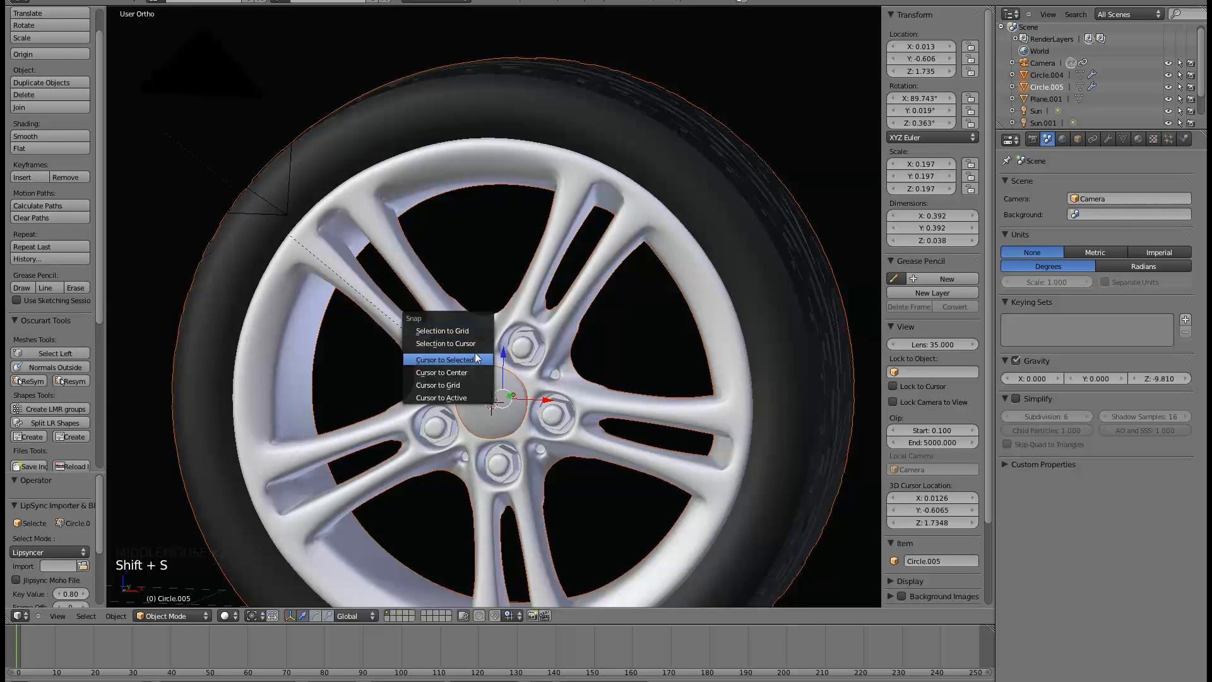
left_click(475, 359)
key("shift+a")
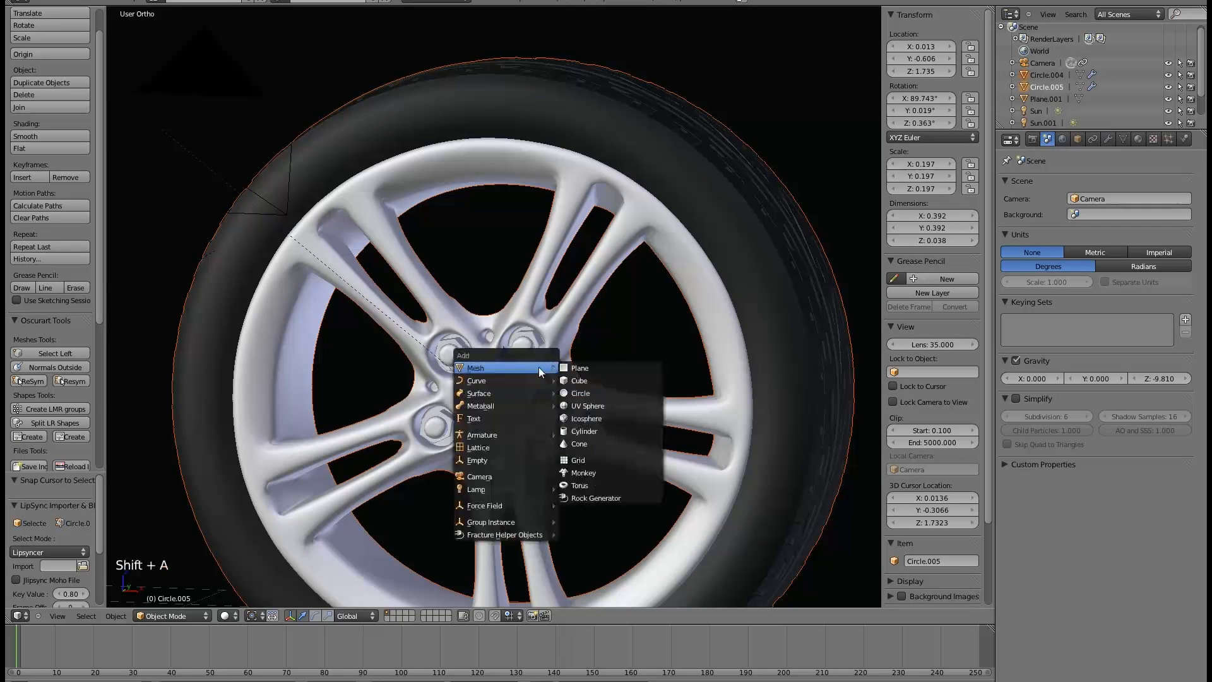
mouse_move(522, 431)
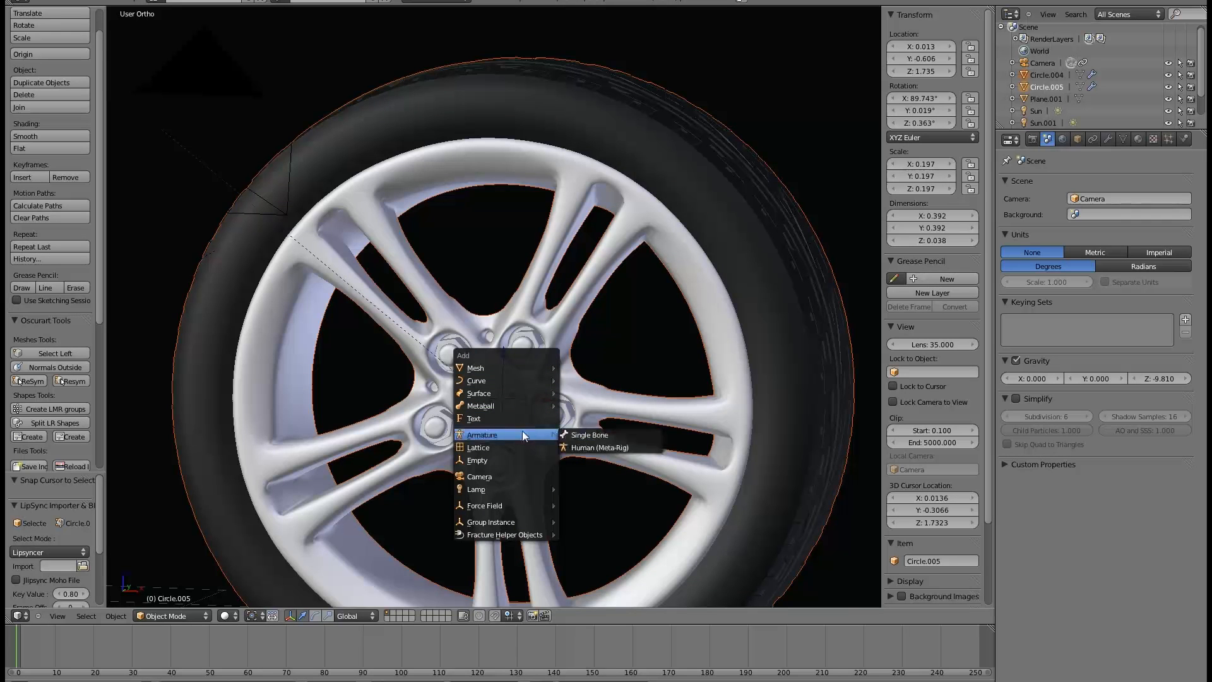
left_click(513, 460)
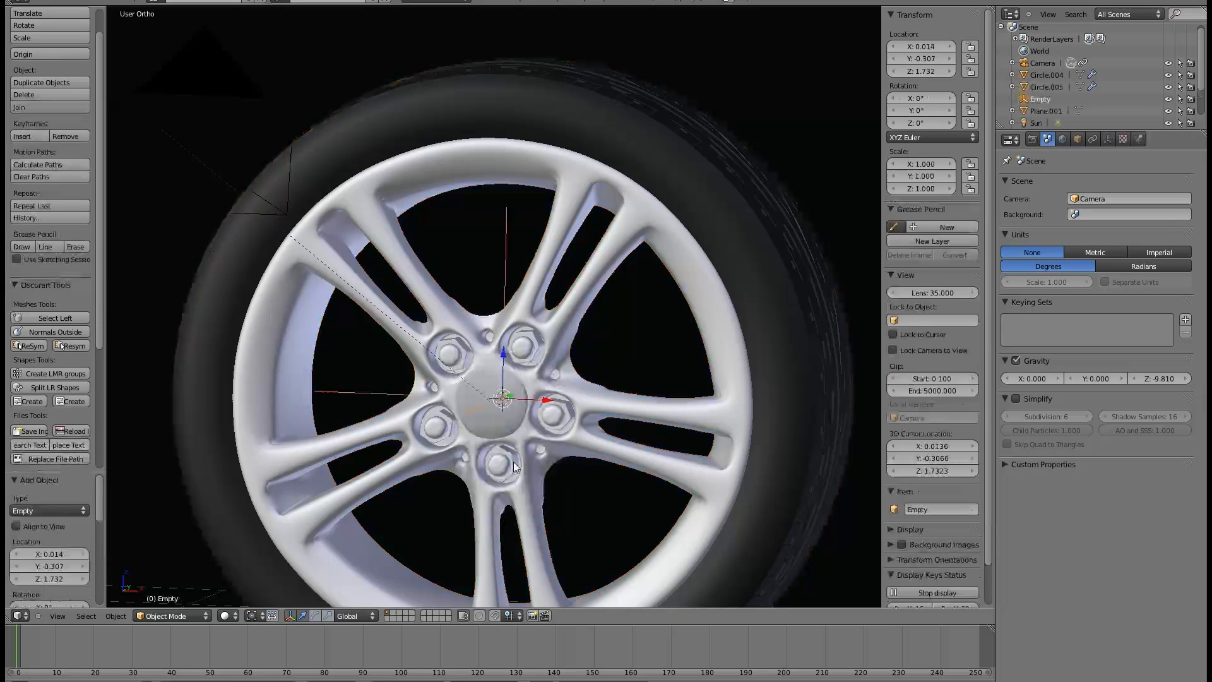
Step: Parent the tyre, rim and centre cap to the Empty using the Object option
middle_click_drag(555, 343, 595, 287)
right_click(671, 163)
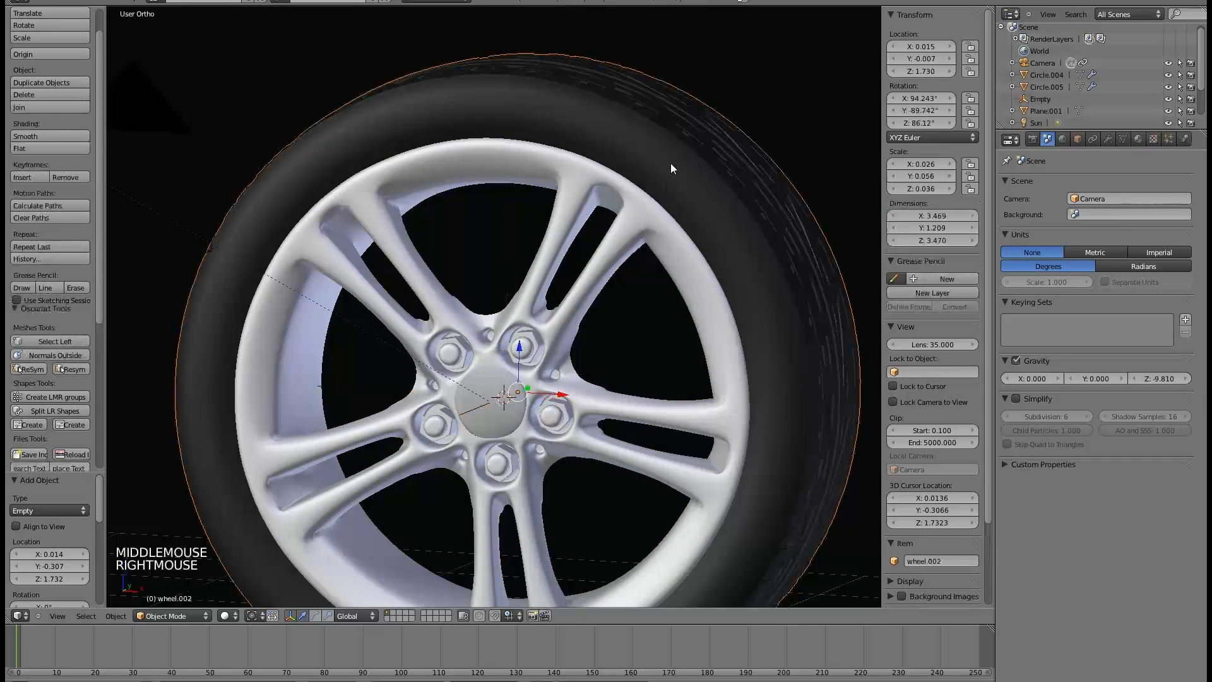
right_click(647, 225, "shift")
right_click(472, 407, "shift")
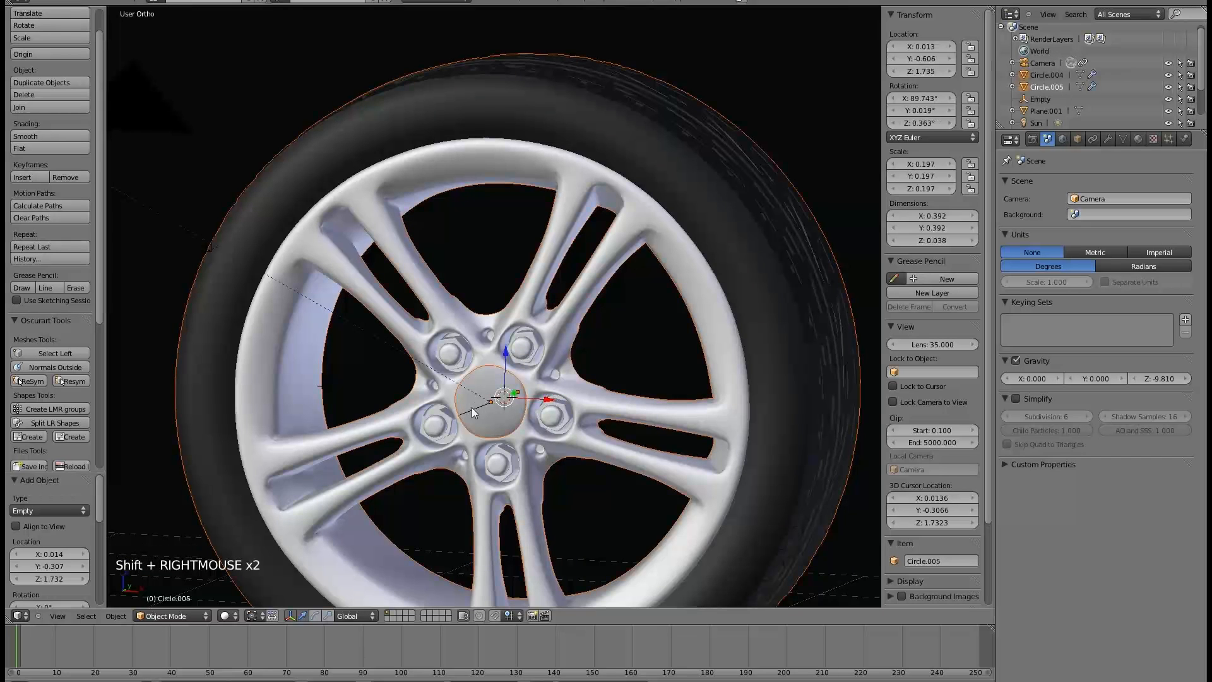
right_click(472, 407, "shift")
key("ctrl+p")
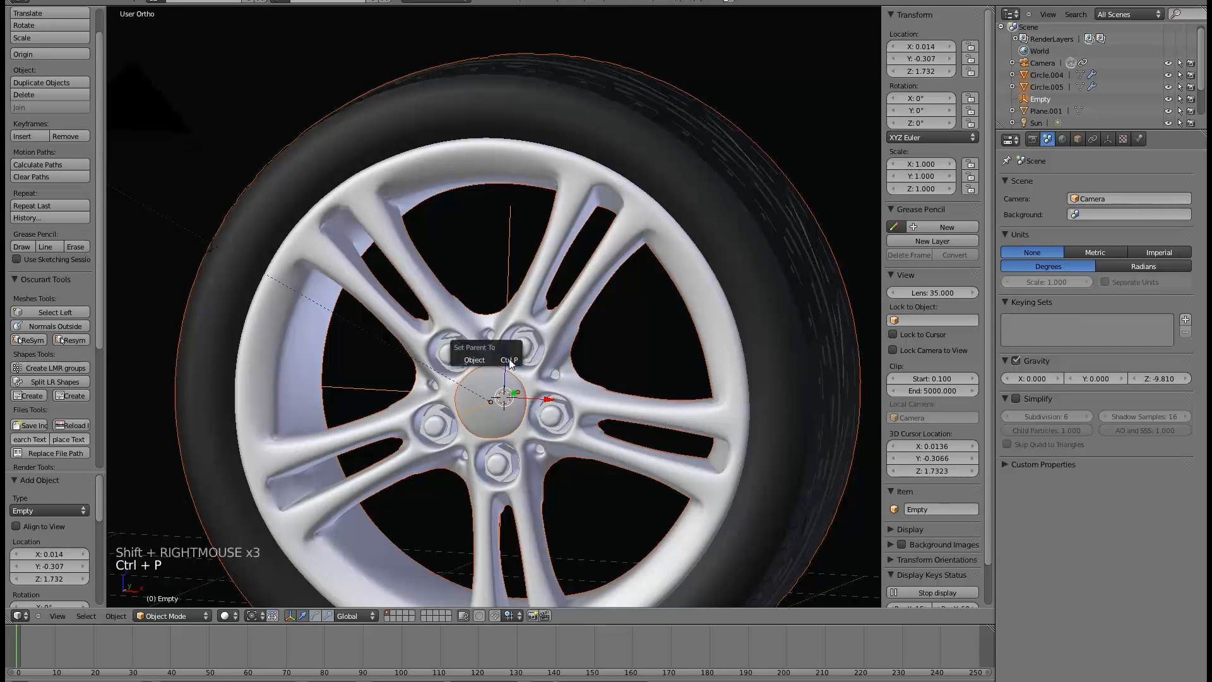
left_click(509, 359)
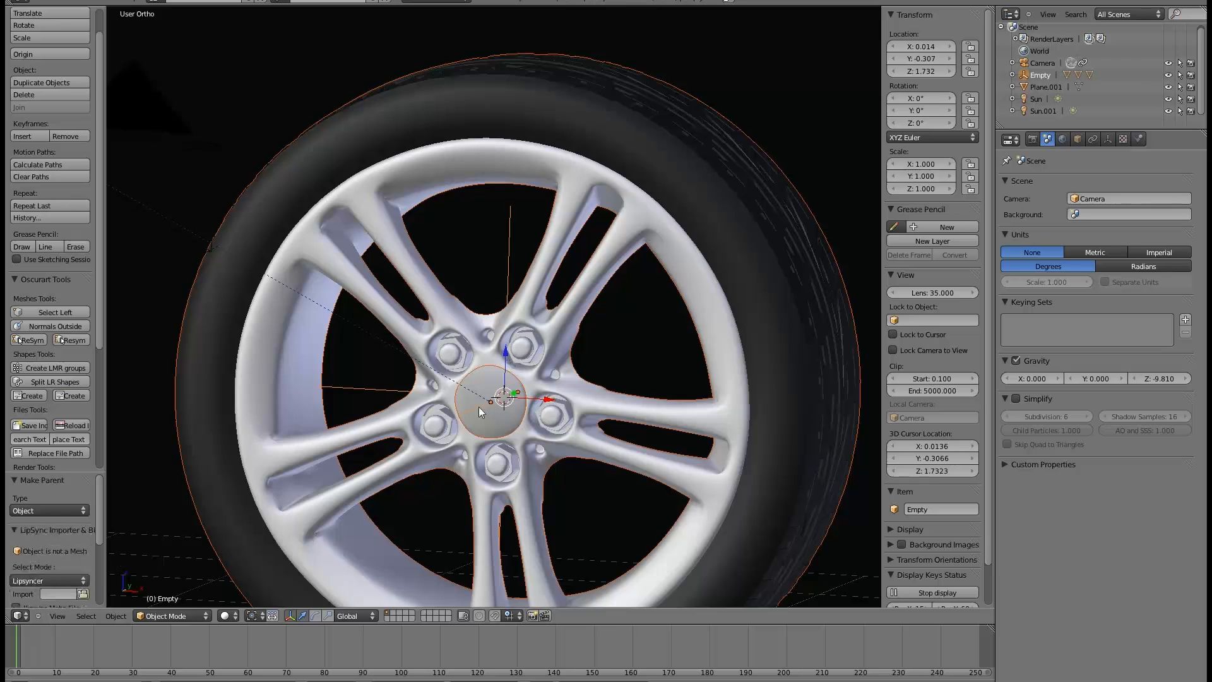
Step: Select only the Empty and insert rotation keyframes on all axes at frame 0
right_click(382, 391)
right_click(385, 388)
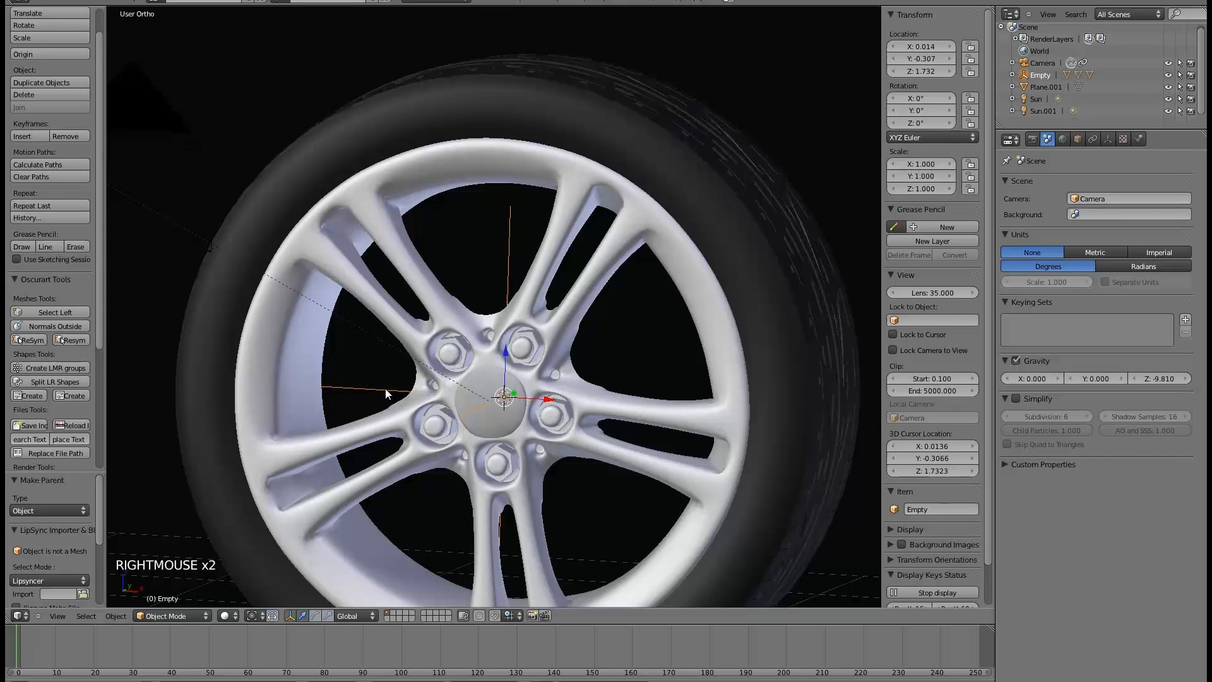
key("KP_1")
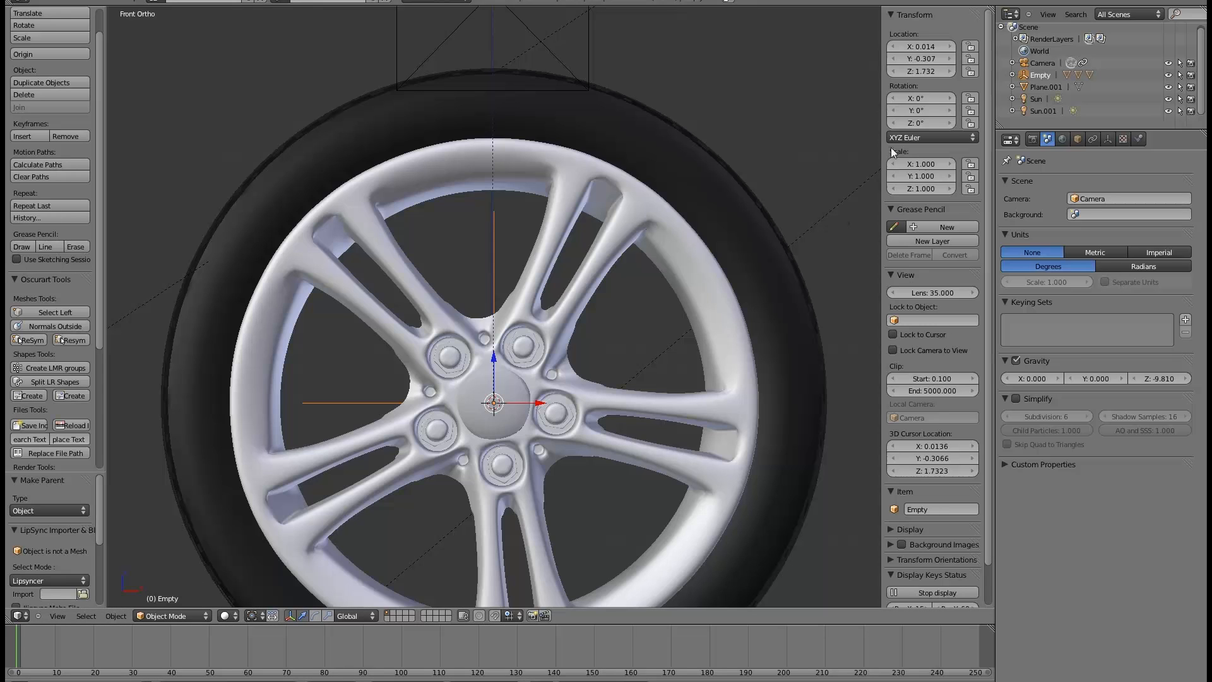
right_click(914, 96)
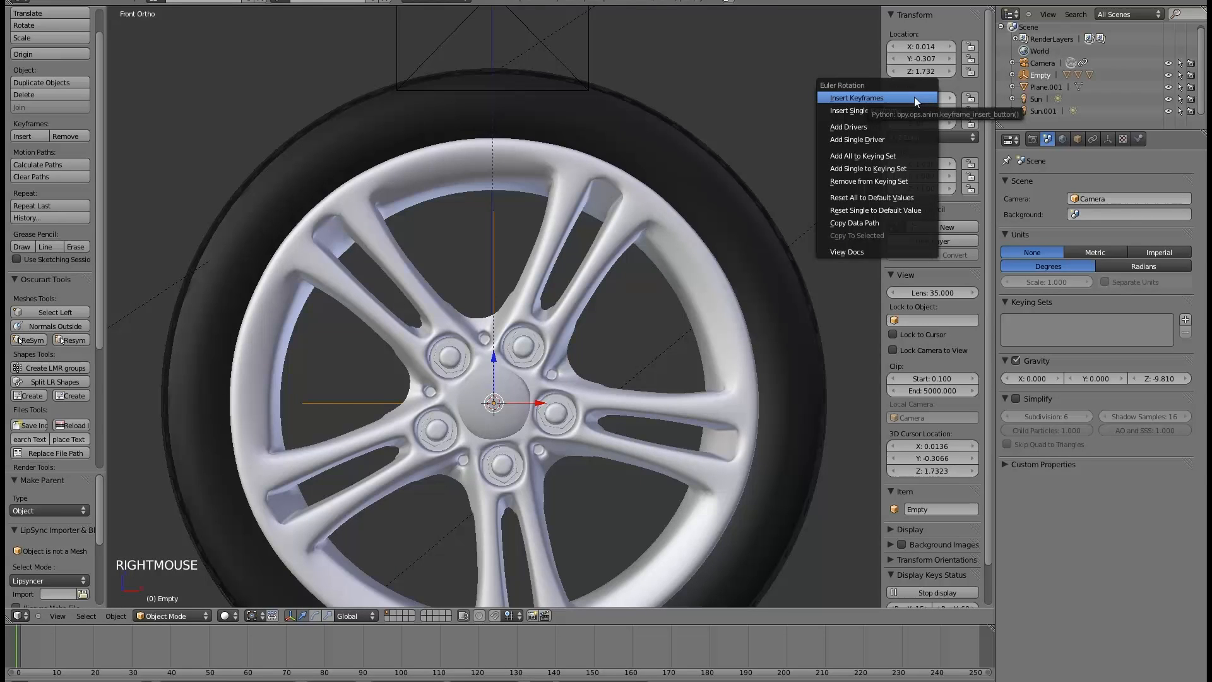
left_click(915, 98)
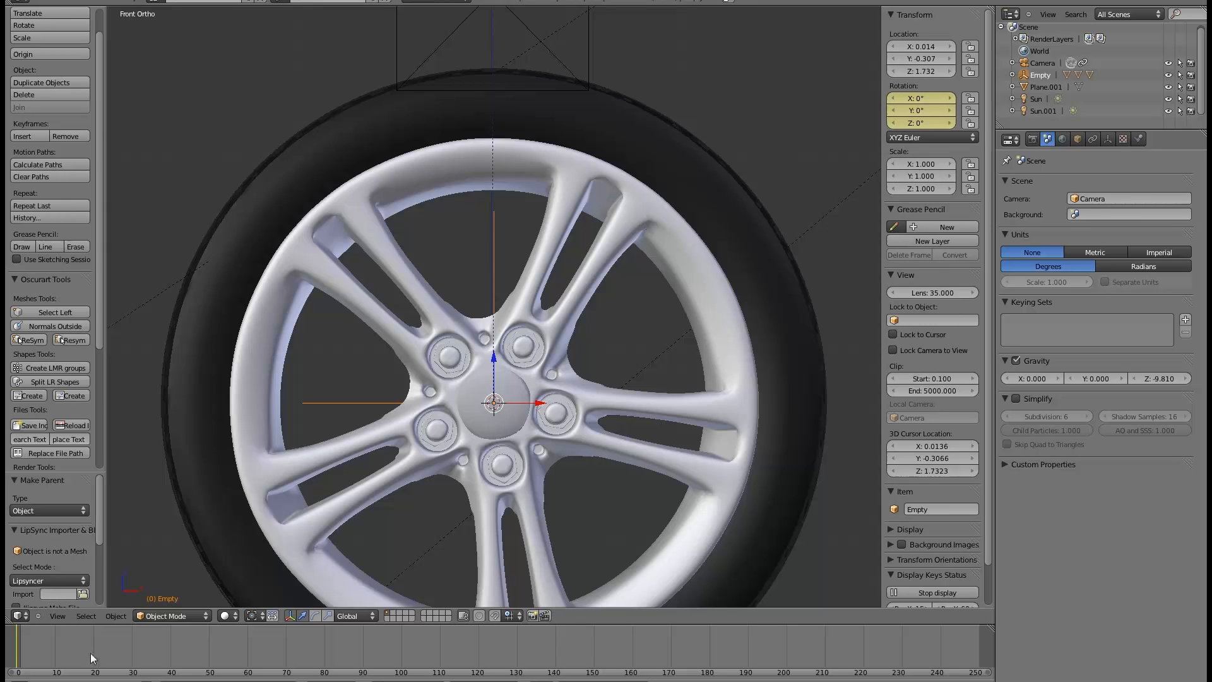
Step: Check the frame rate in the render dimensions and set the current frame to 24
left_click(113, 656)
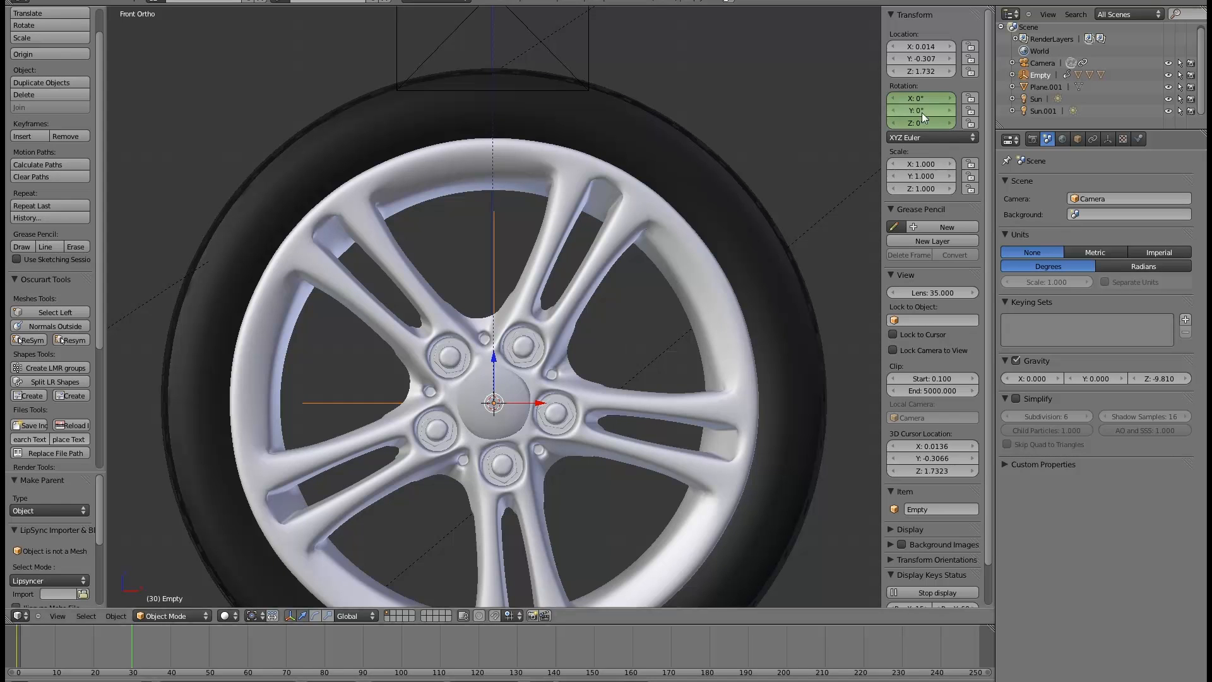
double_click(1032, 140)
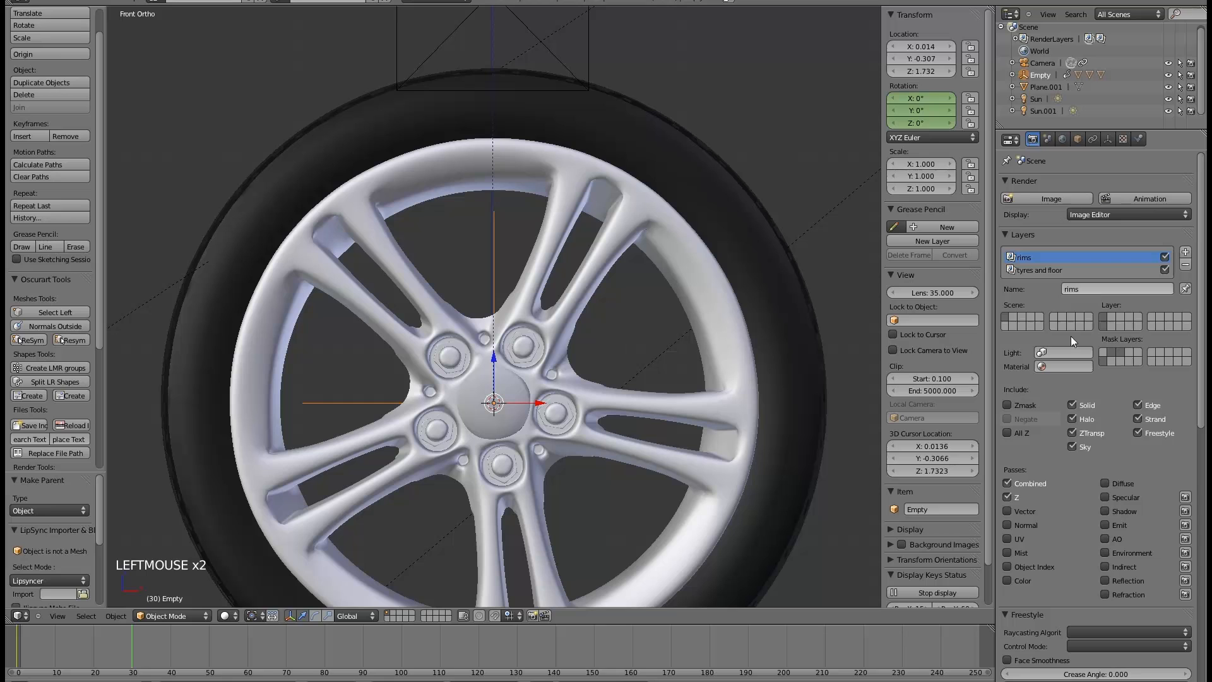
scroll(1051, 537, "down", 7)
scroll(1051, 591, "down", 10)
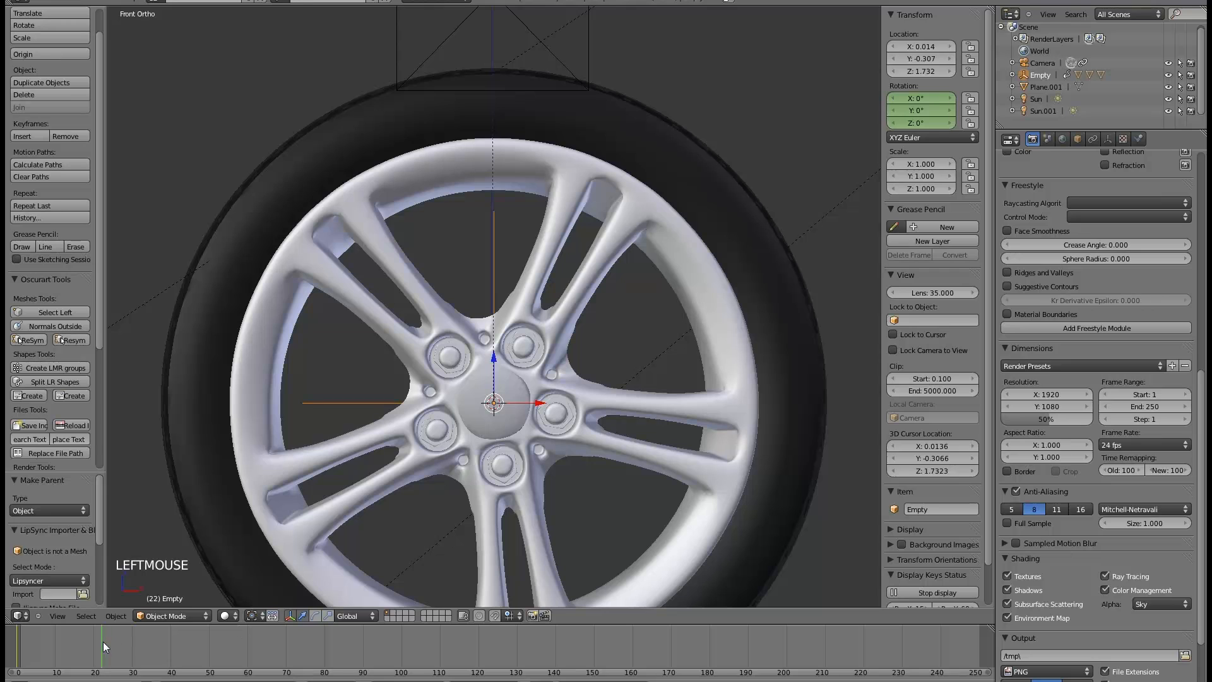
left_click_drag(107, 641, 108, 639)
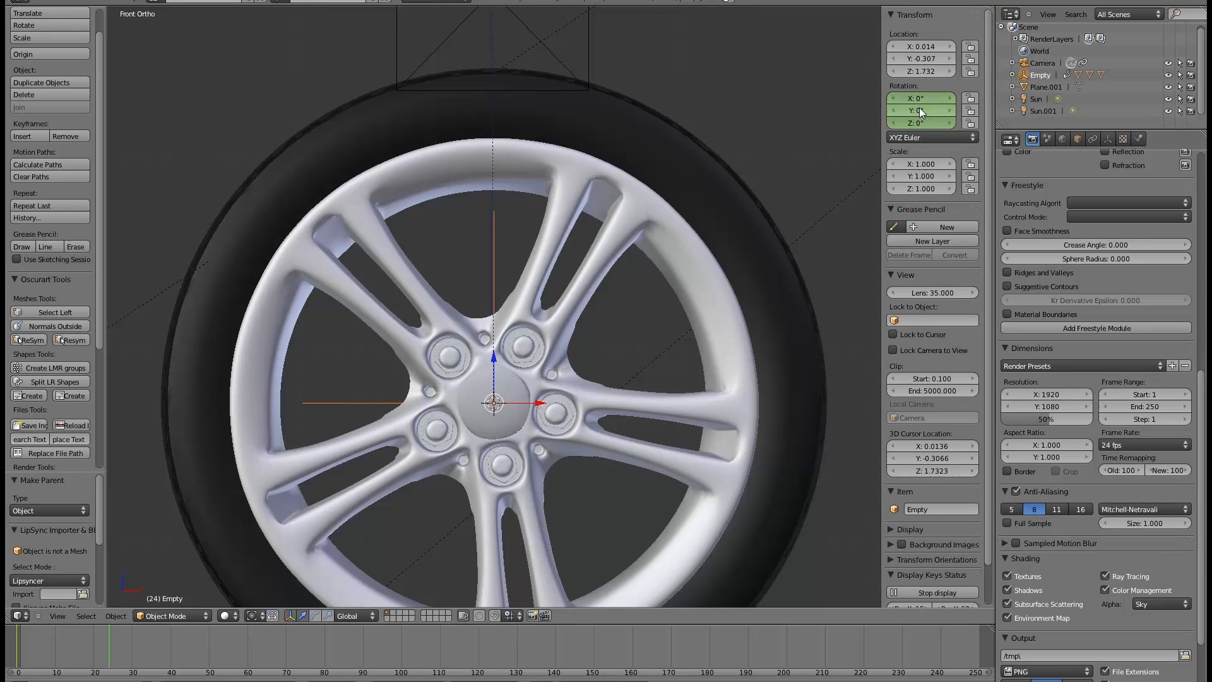
Step: Try to rotate the Empty with its wheel parts in the front view
key("r")
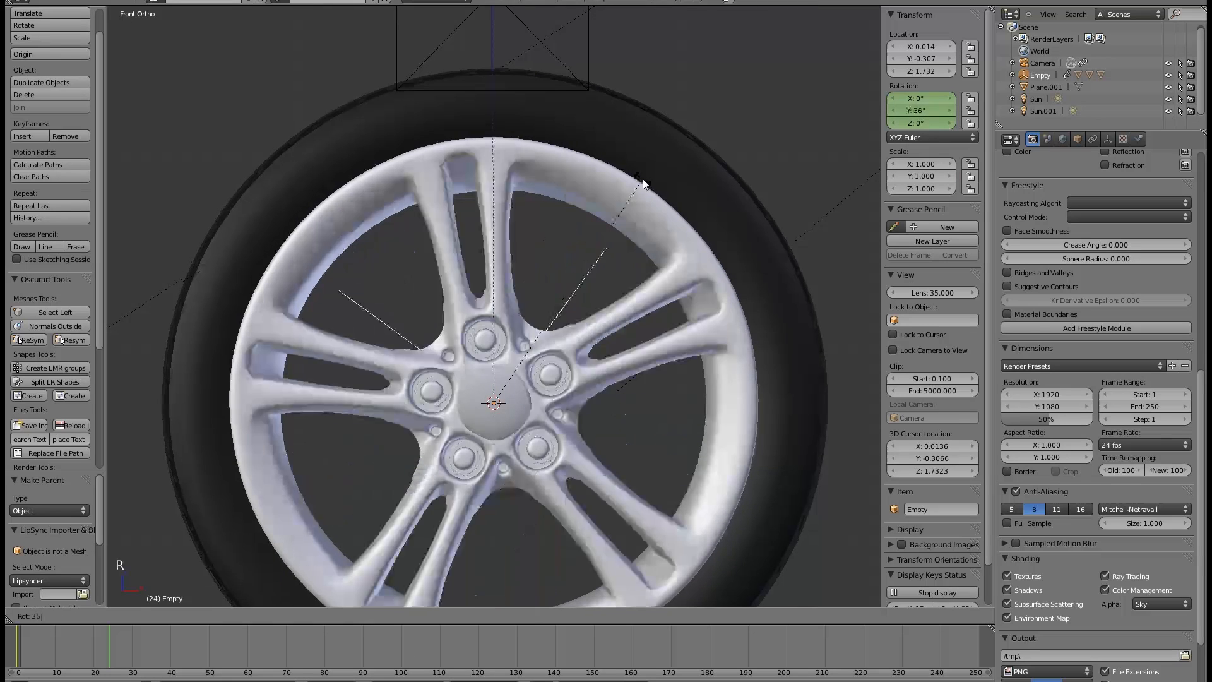
left_click(643, 184)
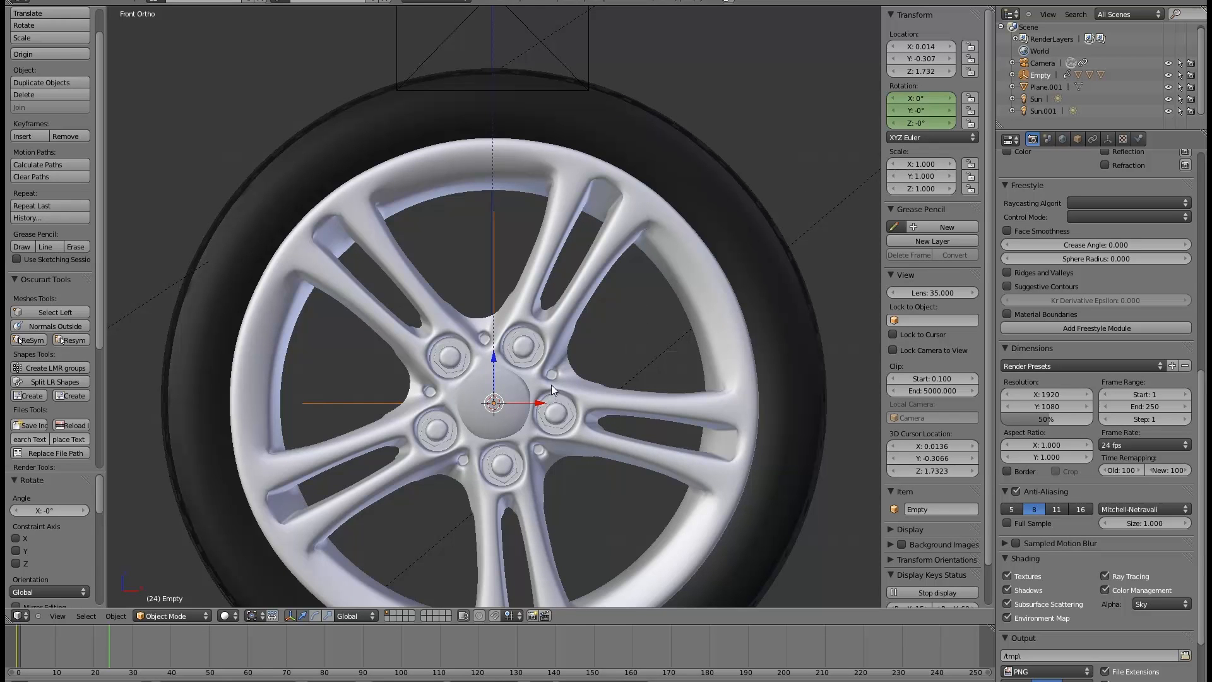
key("r")
key("r")
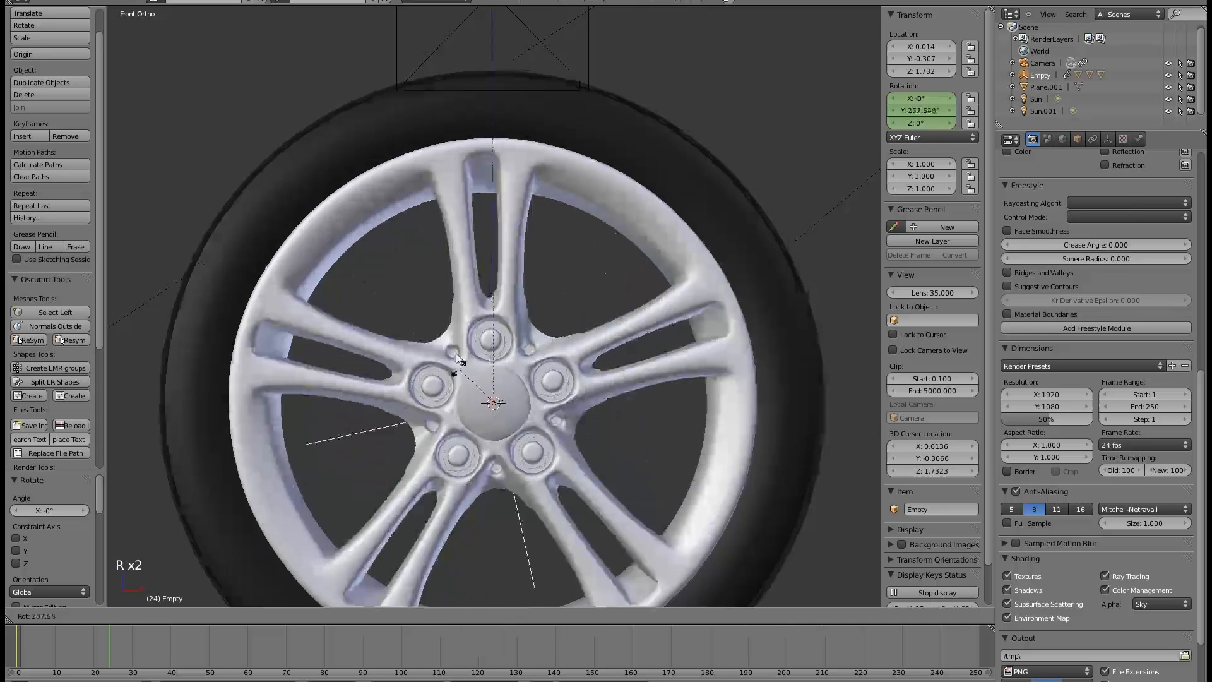
key("Escape")
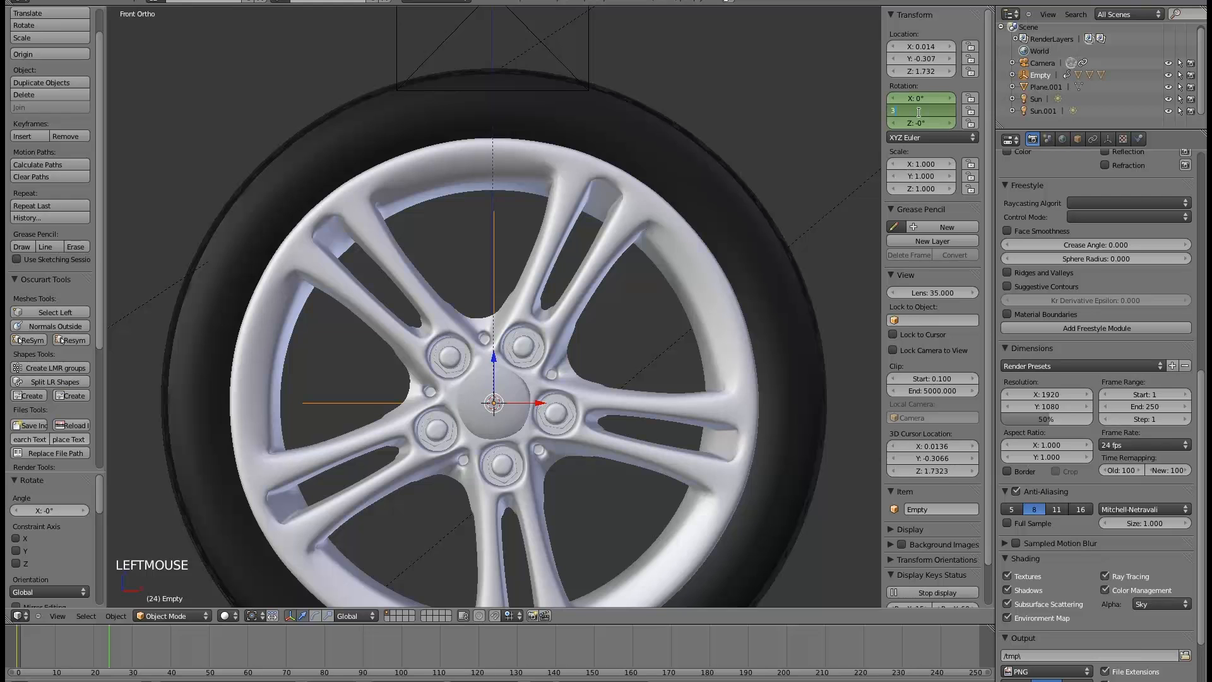
Step: Set the Empty's Y rotation to 360° and insert rotation keyframes at frame 24, scrubbing the timeline to check
right_click(920, 113)
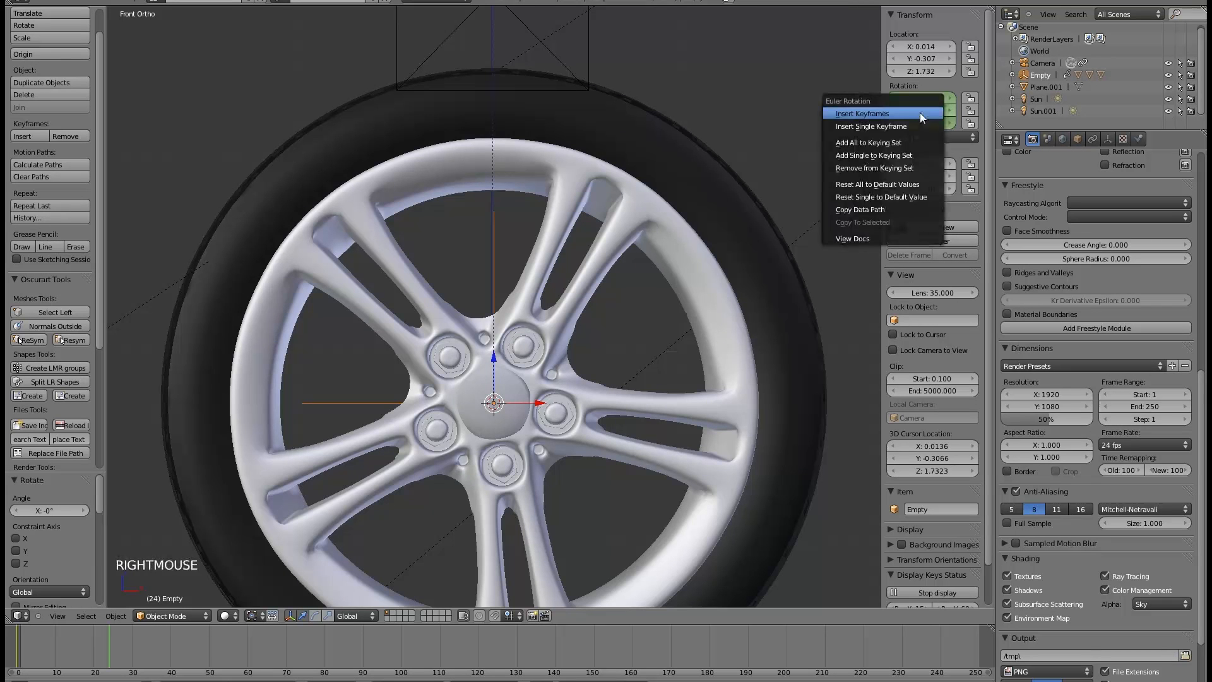
left_click(919, 112)
left_click_drag(82, 655, 150, 659)
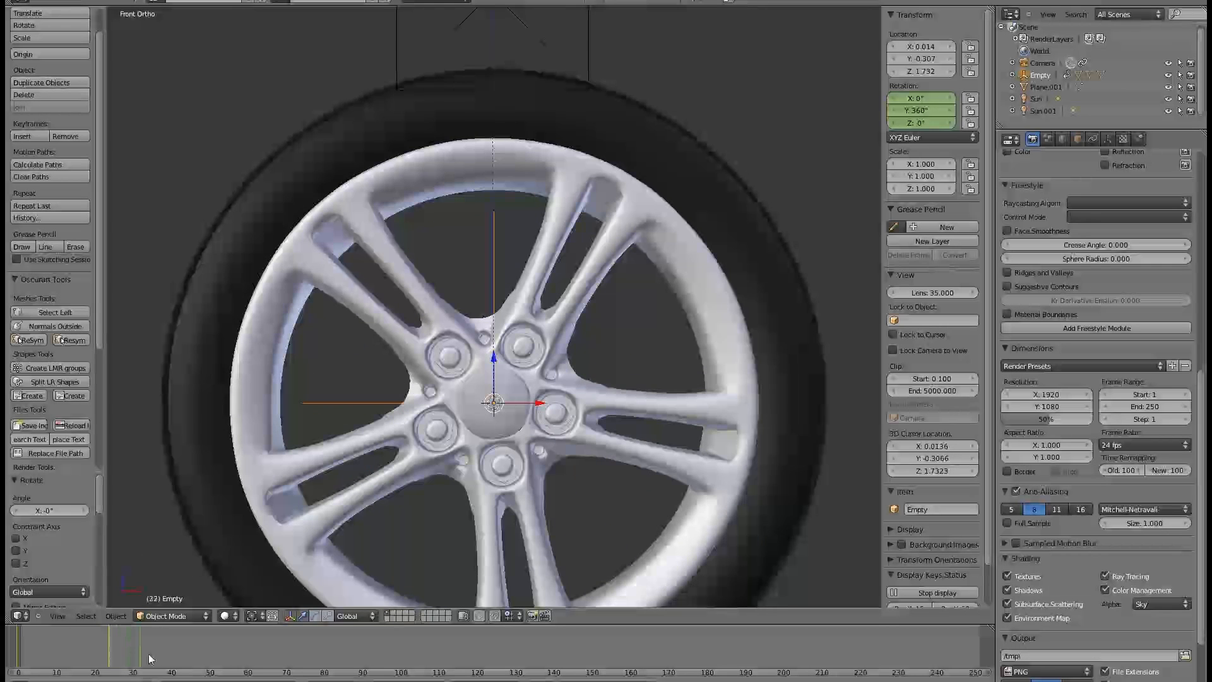
left_click_drag(234, 654, 245, 653)
left_click_drag(119, 661, 110, 661)
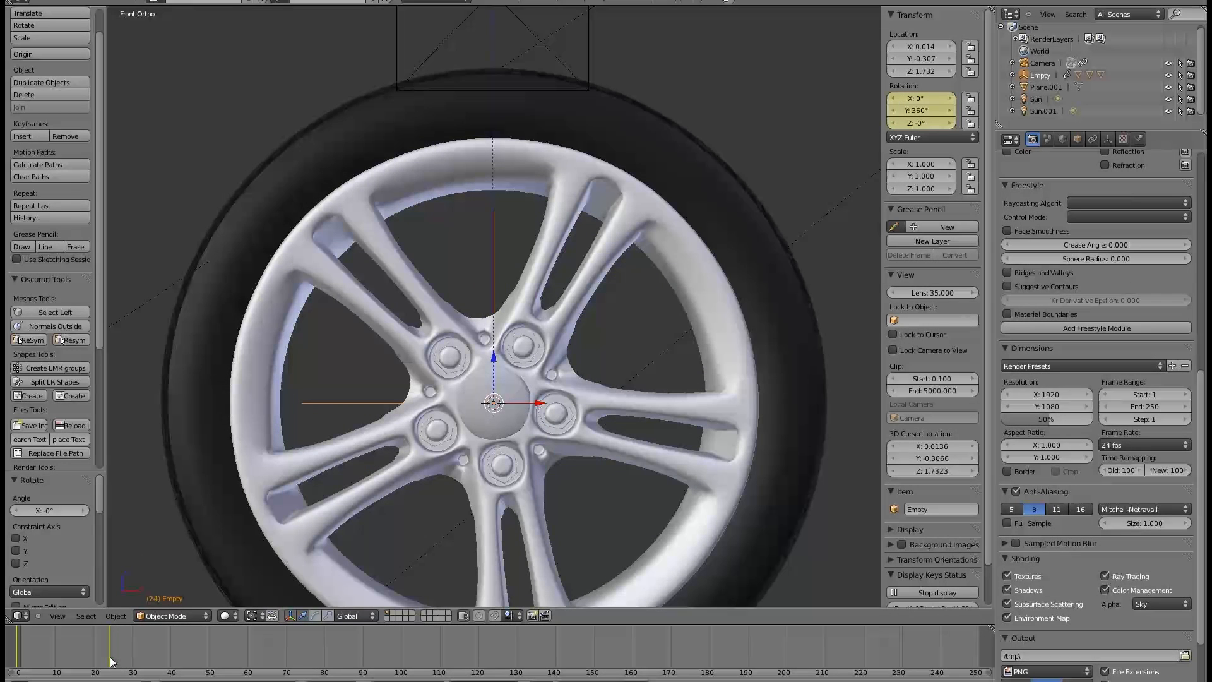
Step: Split the 3D viewport into two side-by-side areas and switch the new one to the DopeSheet editor
right_click(196, 5)
left_click(189, 20)
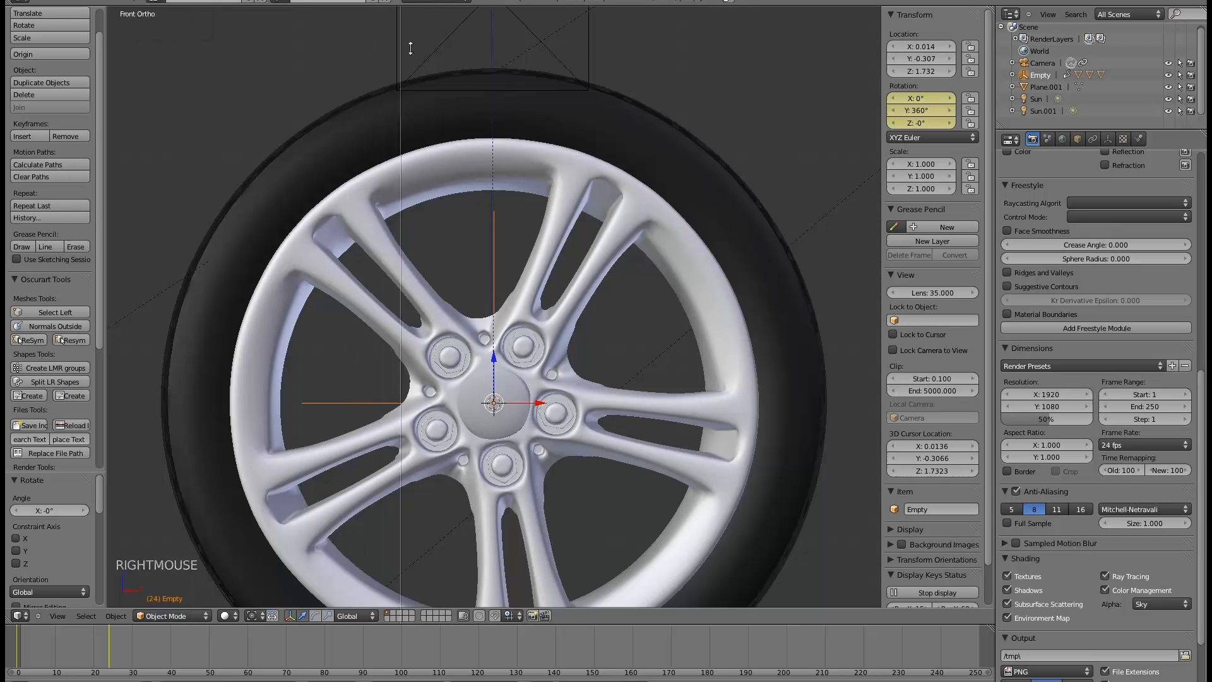
left_click(445, 57)
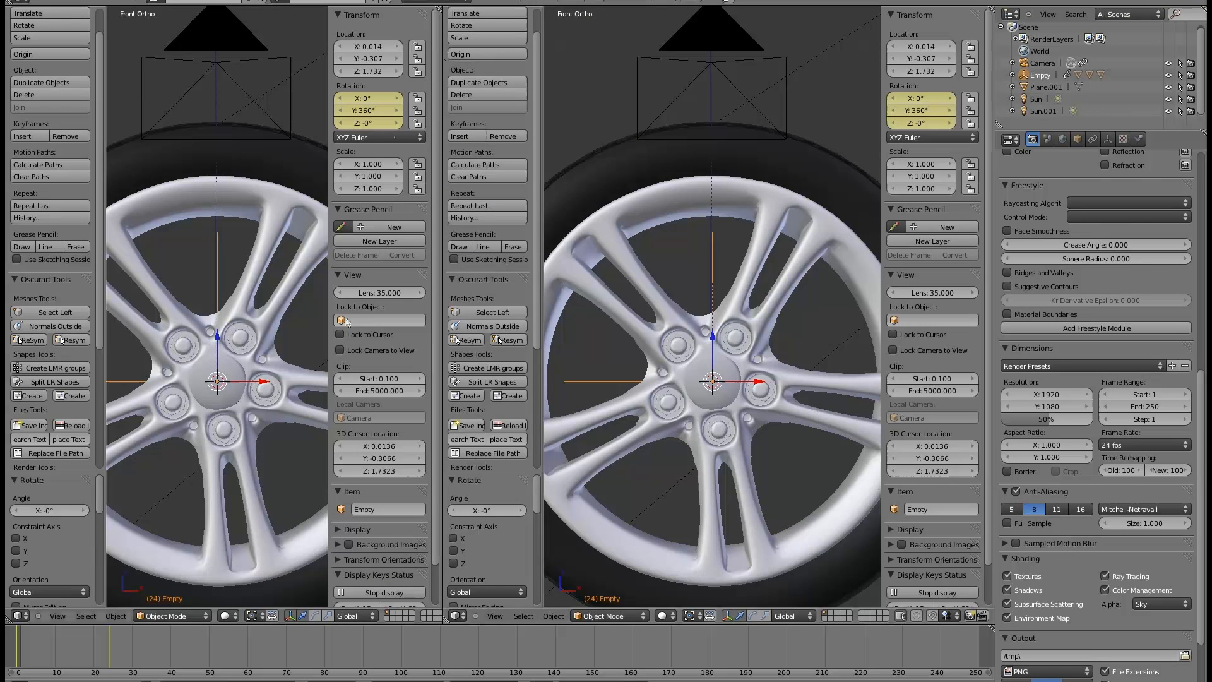
left_click(19, 616)
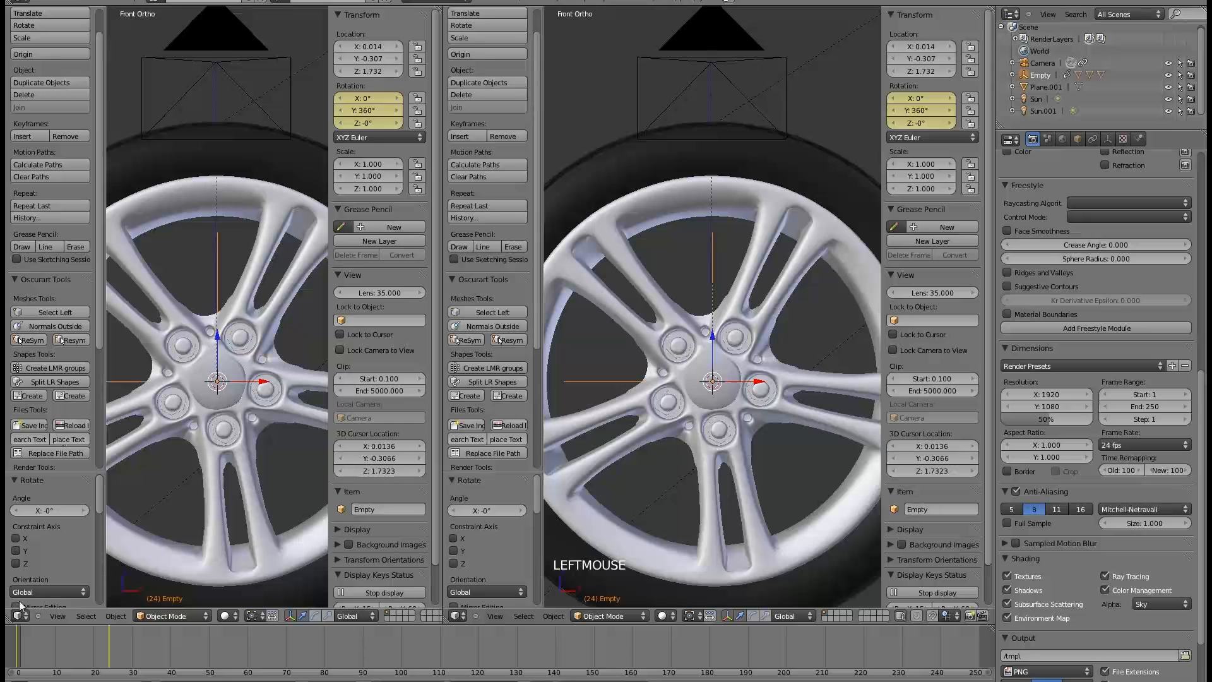
left_click(20, 617)
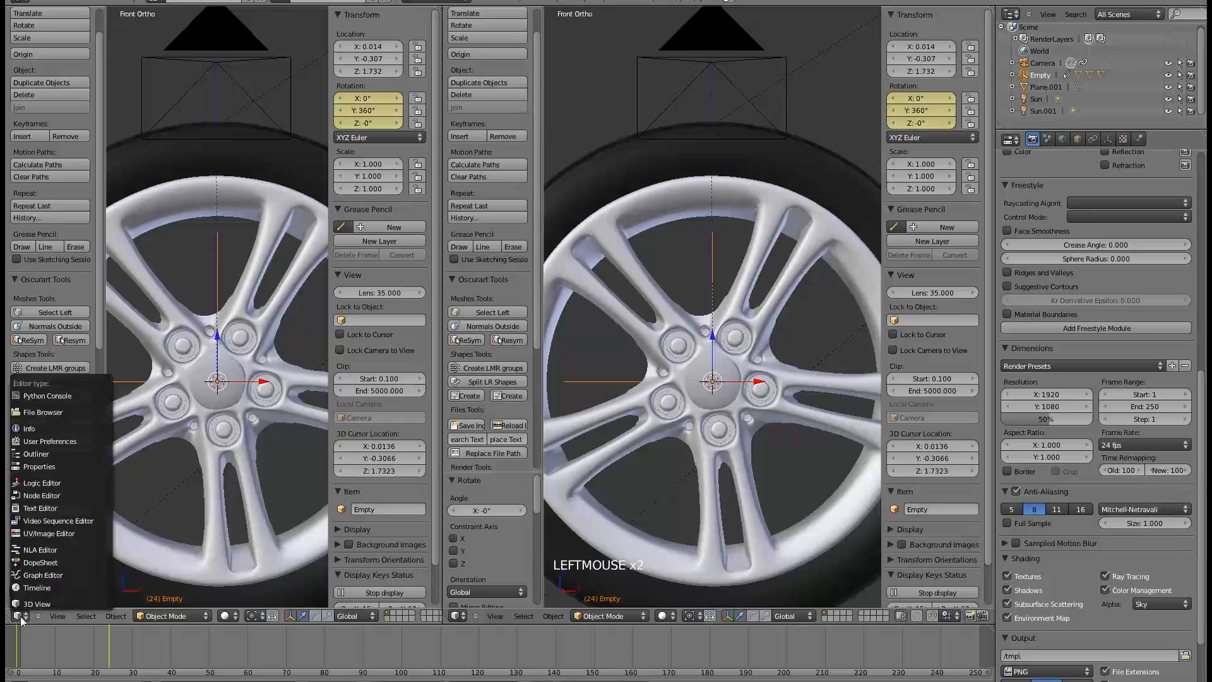
left_click(61, 561)
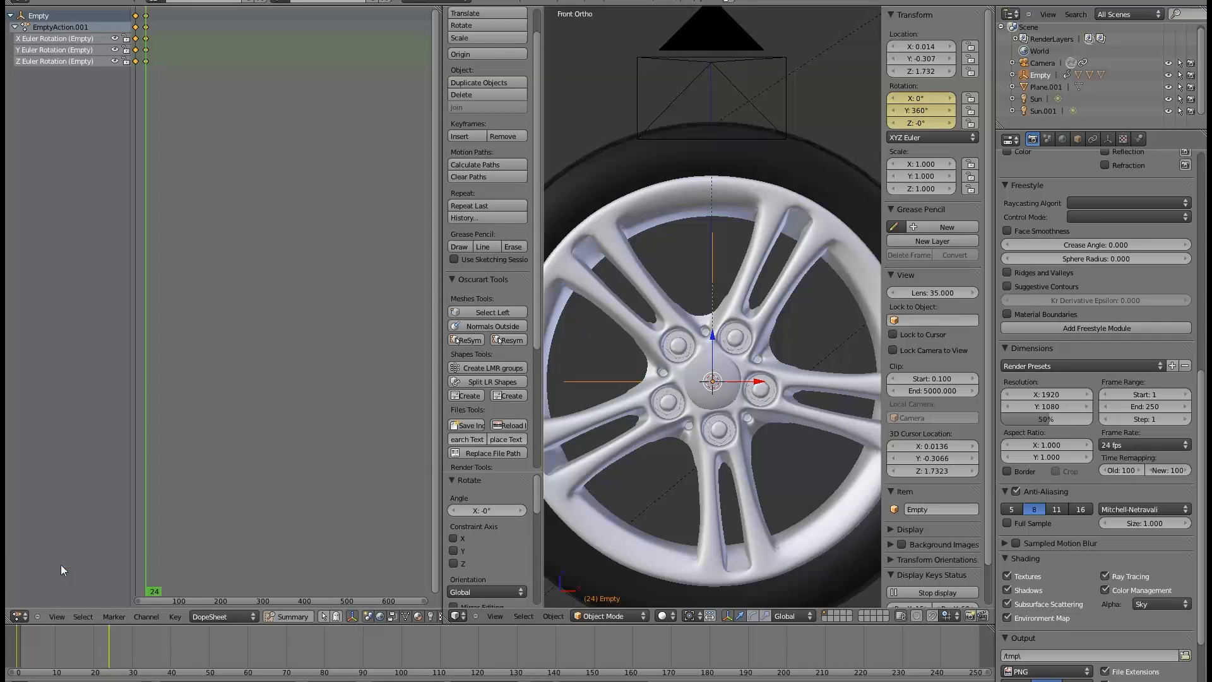
Step: Select both Y Euler Rotation keyframes of the Empty and set the channel to Linear Extrapolation
right_click(147, 55)
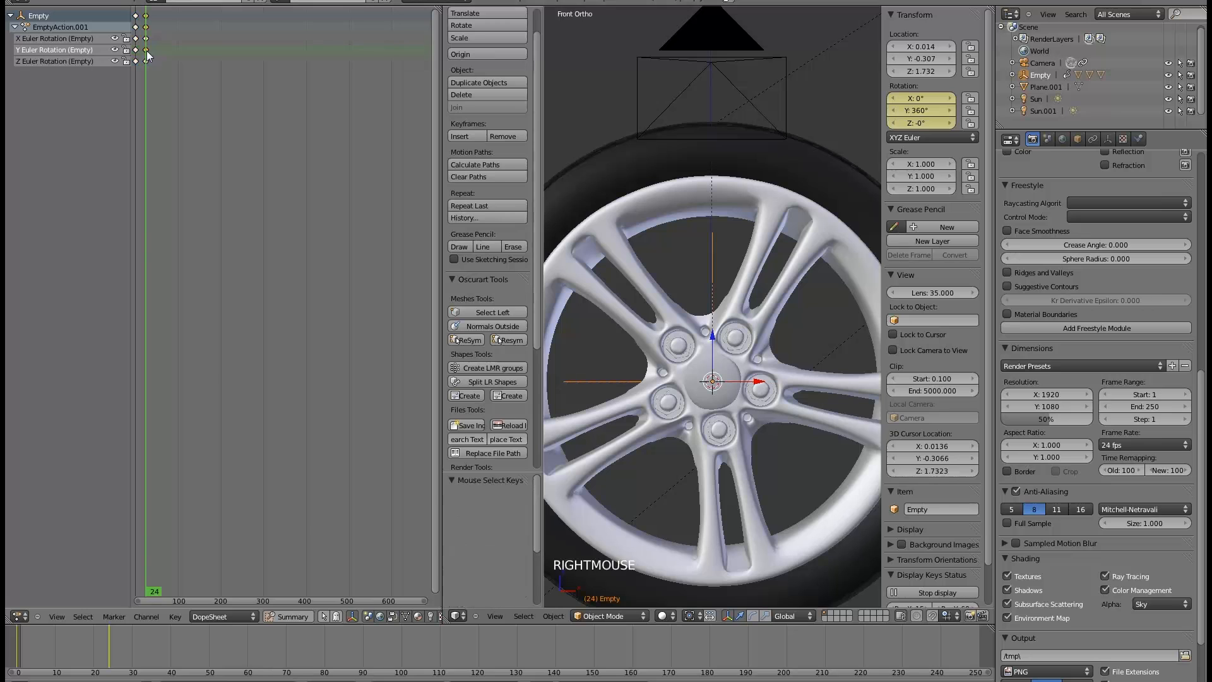
right_click(138, 56, "shift")
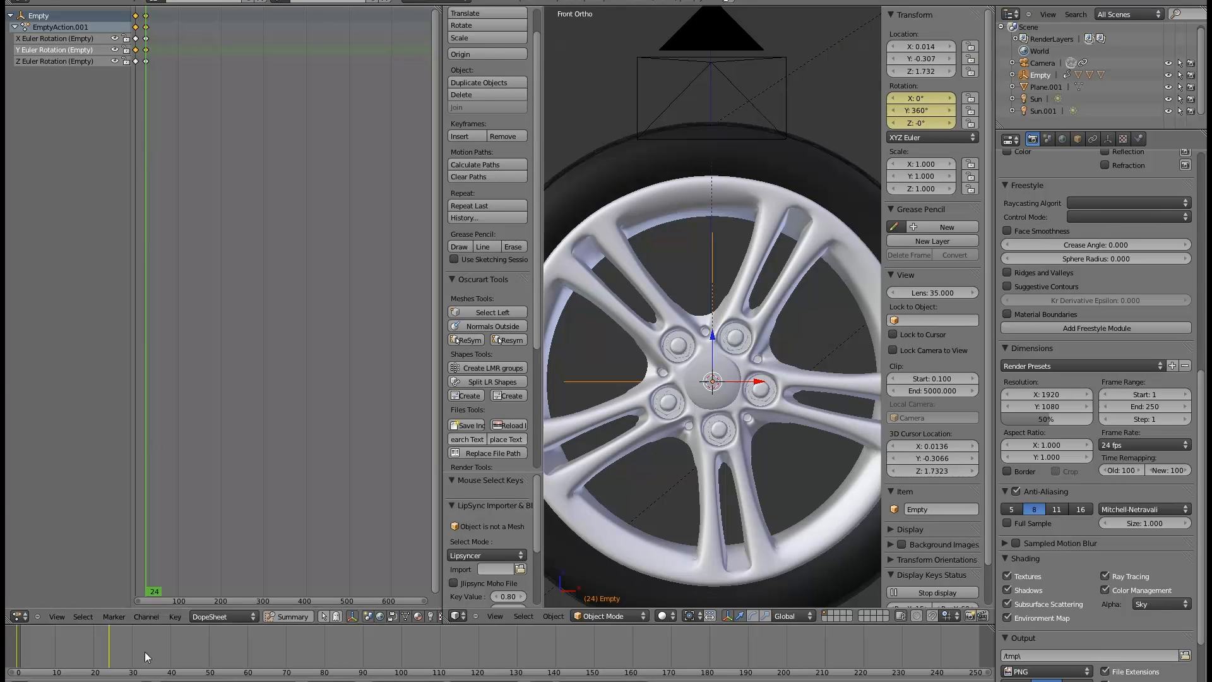
left_click(148, 618)
mouse_move(180, 537)
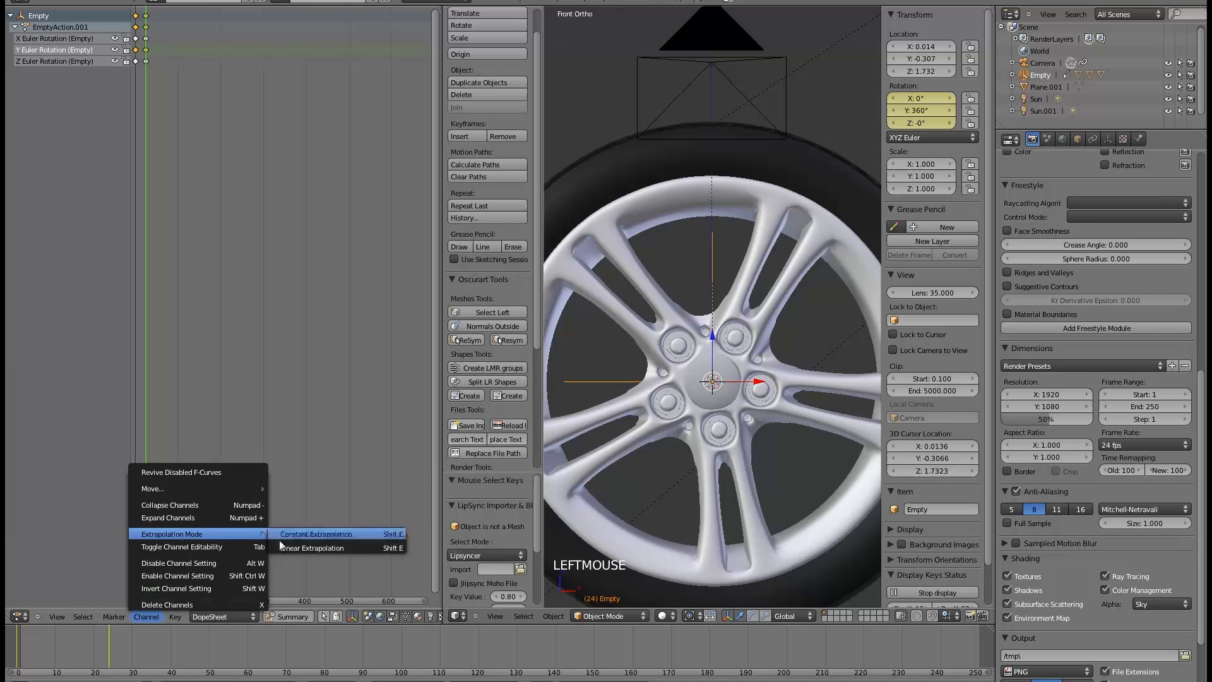
left_click(333, 547)
Step: Scrub the timeline past frame 24 and play the animation to check that the wheel keeps spinning
left_click(162, 640)
left_click_drag(161, 640, 289, 647)
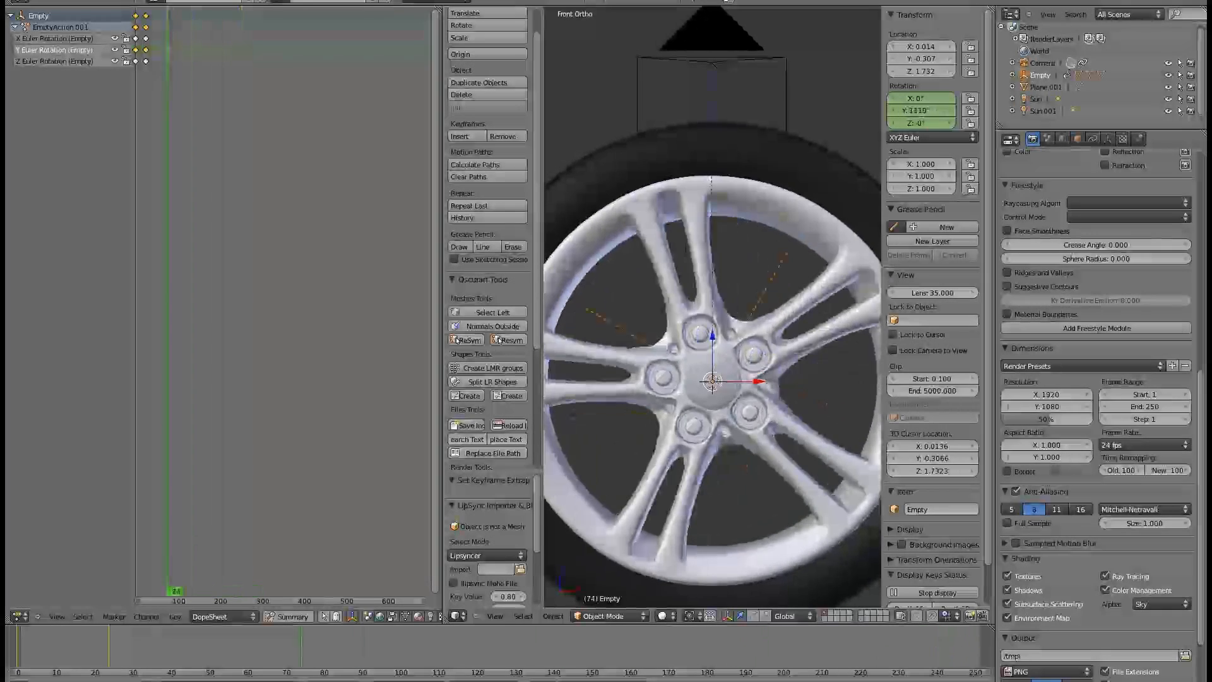
left_click(483, 680)
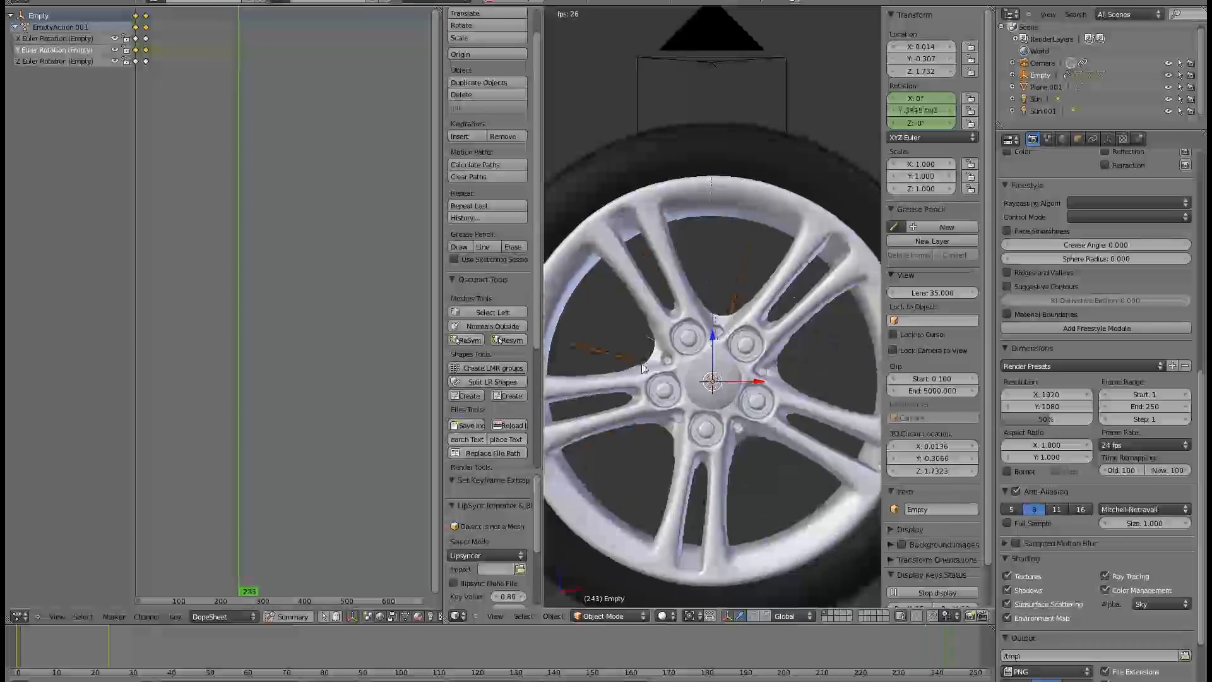
Step: Try to move the Empty with its wheel parts while the animation plays, and undo the move
middle_click_drag(641, 364, 703, 349)
scroll(646, 372, "down", 8)
left_click_drag(703, 349, 657, 370)
key("ctrl+z")
Step: Test moving the Empty freely with the spinning wheel attached, and cancel the move
mouse_move(644, 430)
middle_mouse_down()
mouse_move(801, 303)
mouse_move(725, 352)
mouse_move(690, 347)
mouse_move(647, 421)
middle_mouse_up()
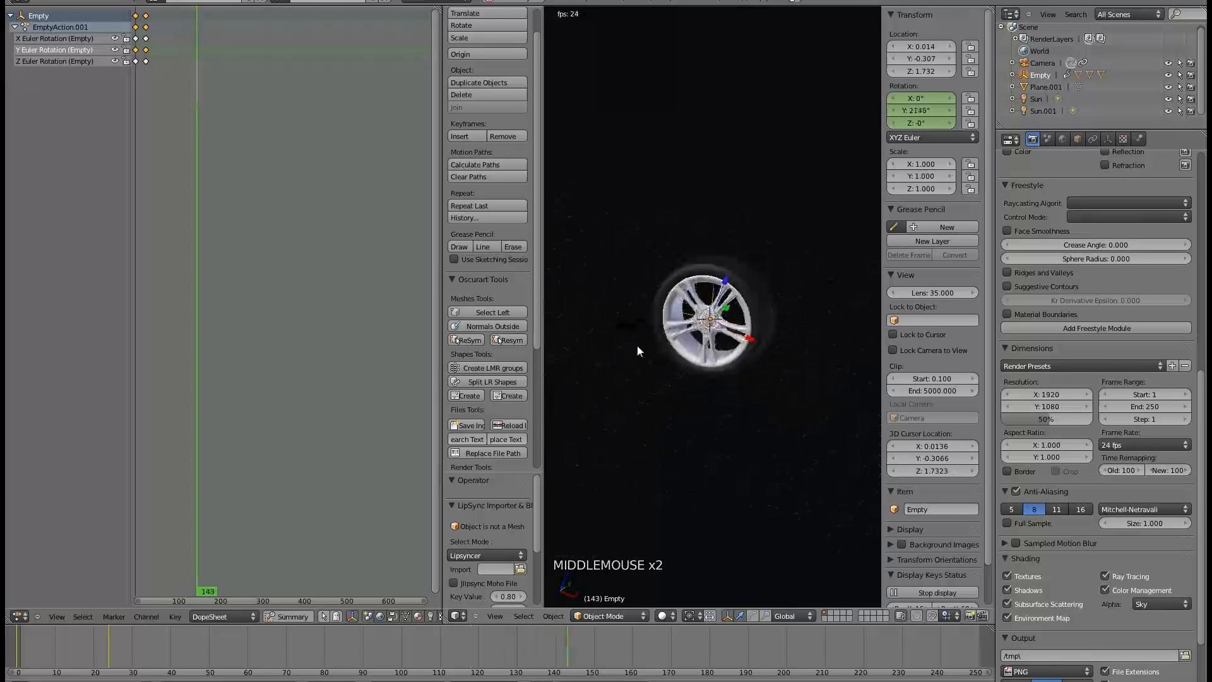
middle_click_drag(607, 309, 755, 312)
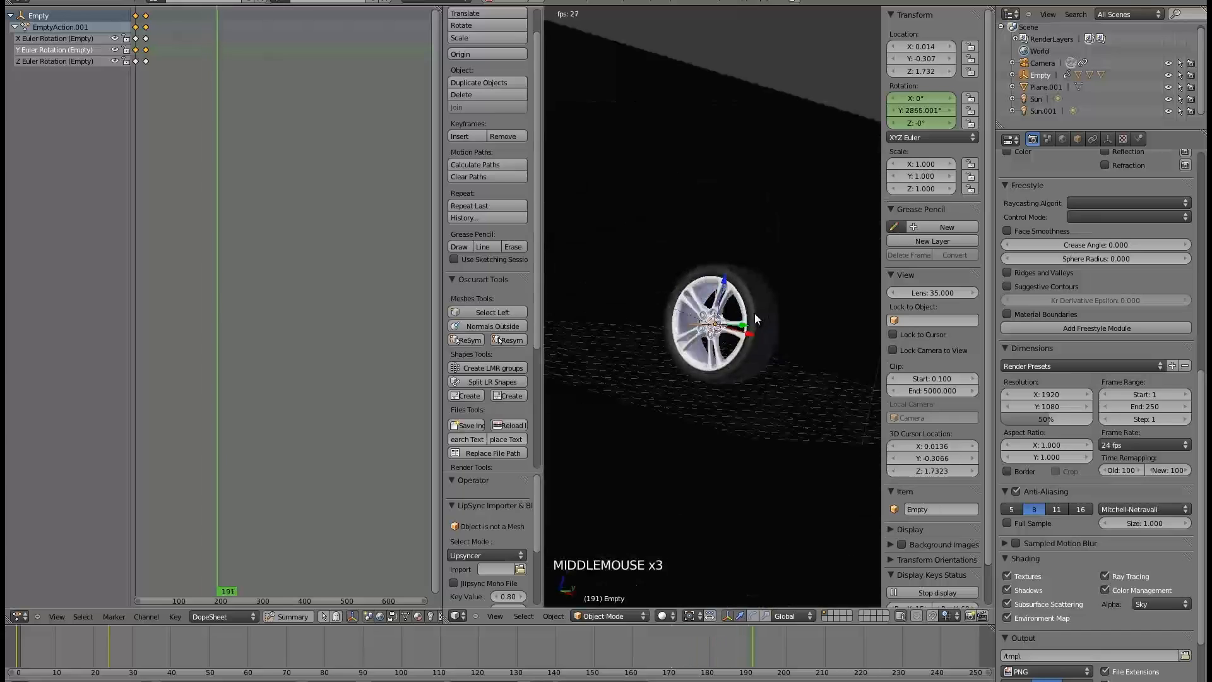
scroll(751, 331, "up", 3)
key("g")
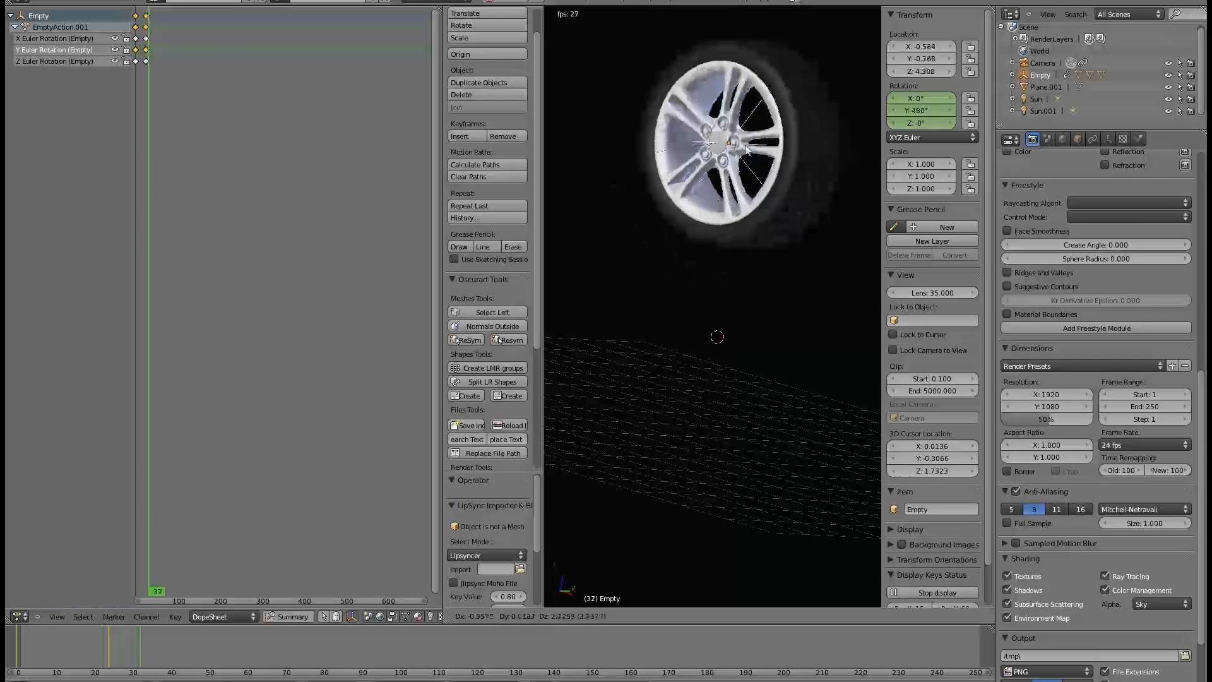
right_click(769, 416)
Step: Examine the spinning wheel up close from different angles during playback
middle_click_drag(769, 415, 734, 256)
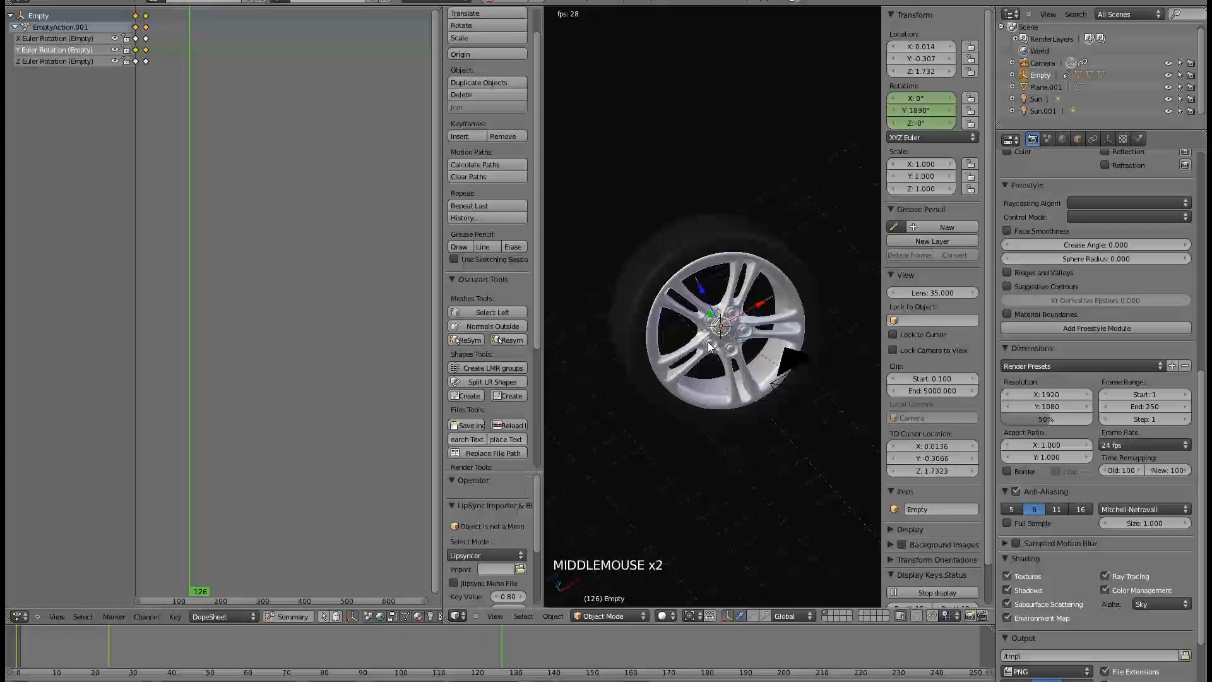
scroll(746, 268, "up", 1)
scroll(746, 268, "up", 2)
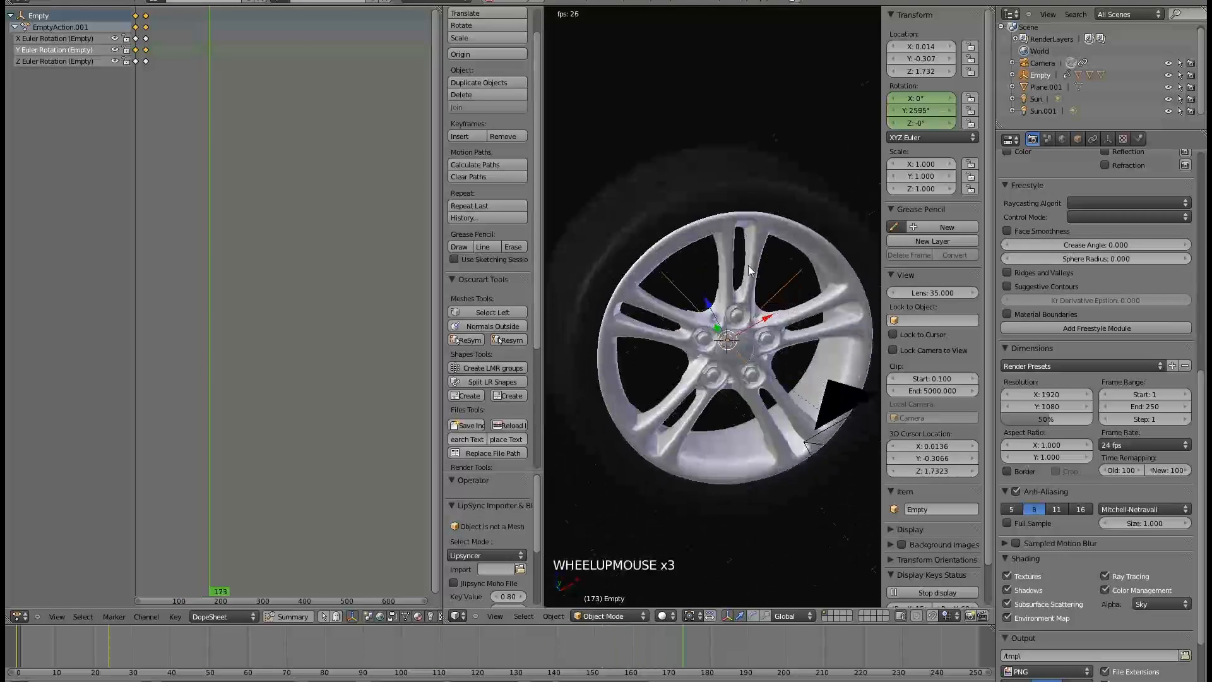
middle_click_drag(753, 247, 644, 233)
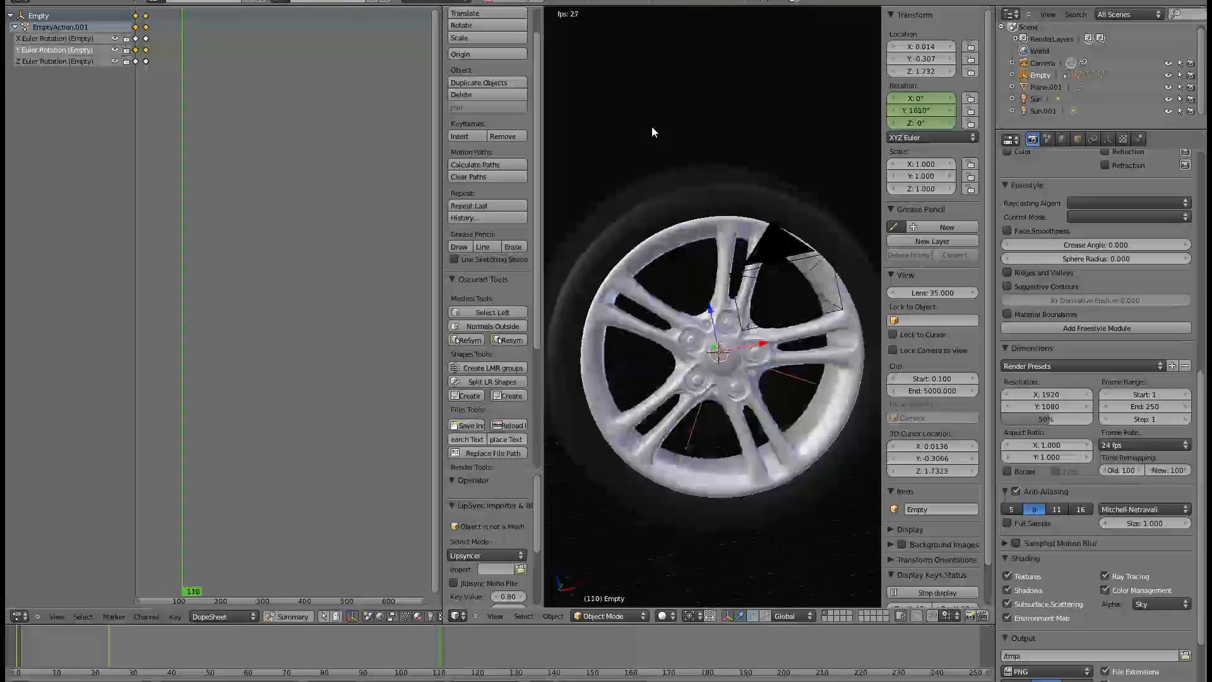